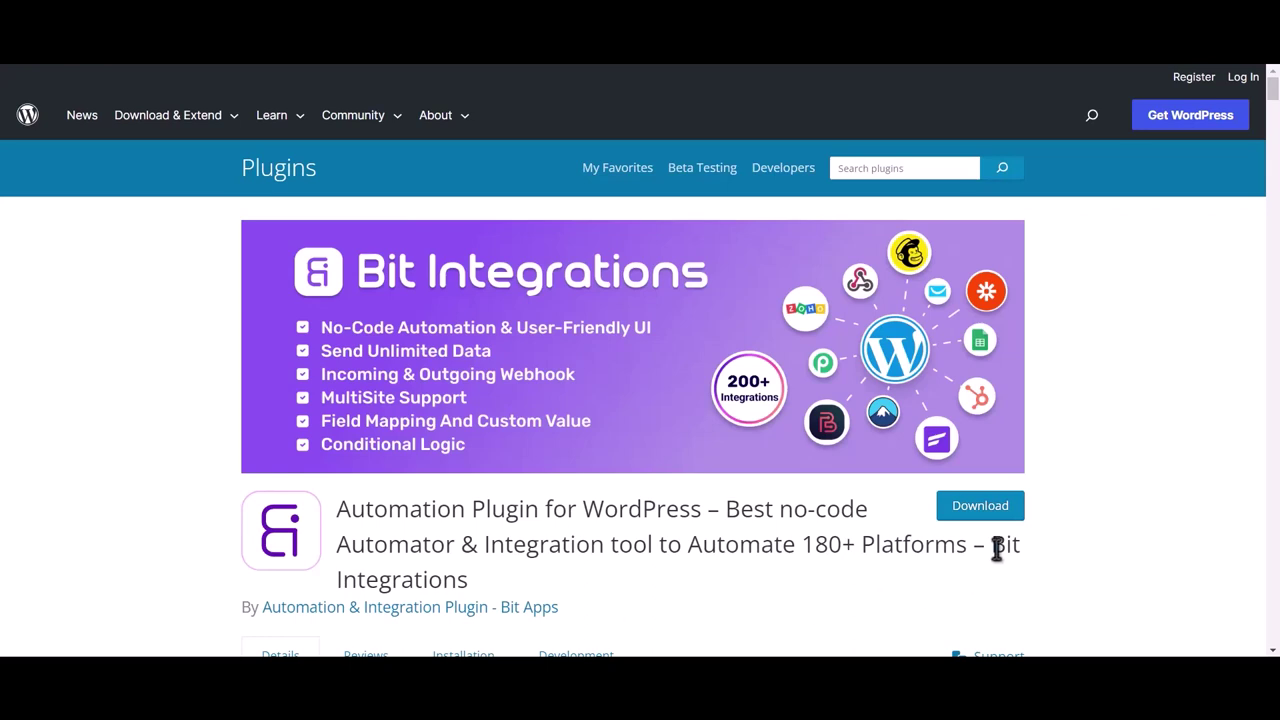
Create a new integration with Beaver Builder's Contact Form as its trigger.
drag(990, 545, 1001, 564)
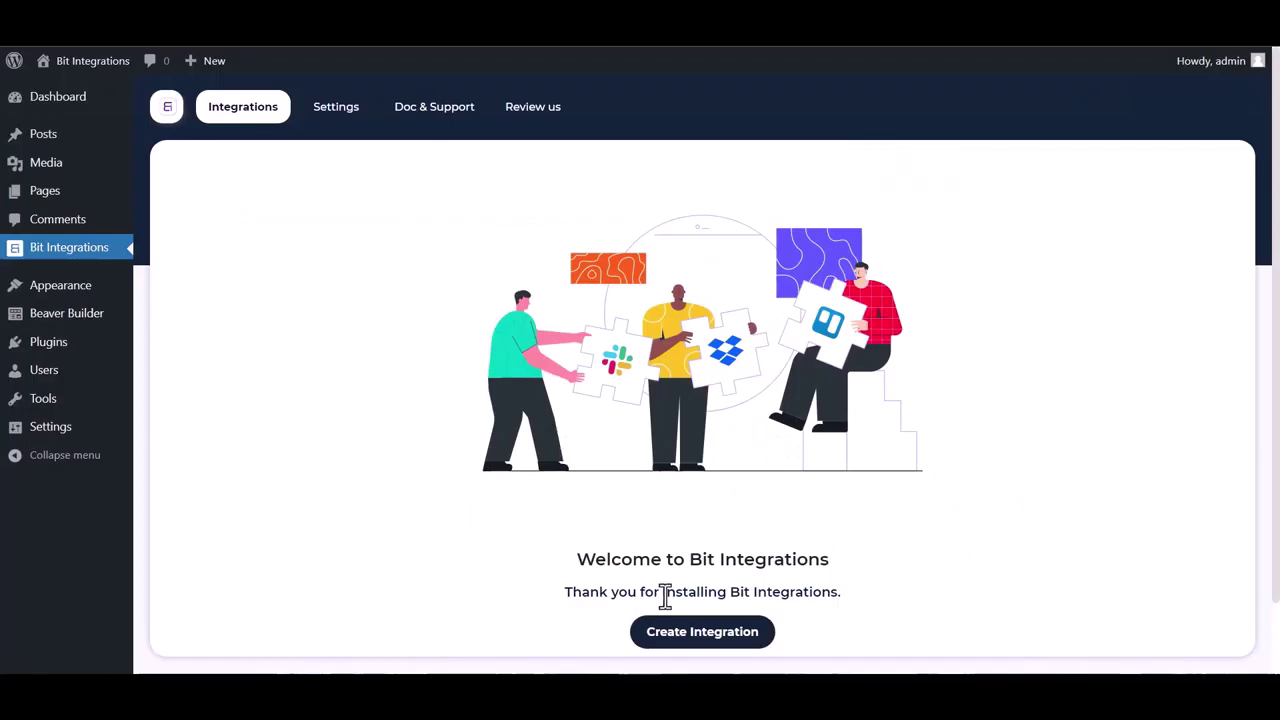
click(677, 634)
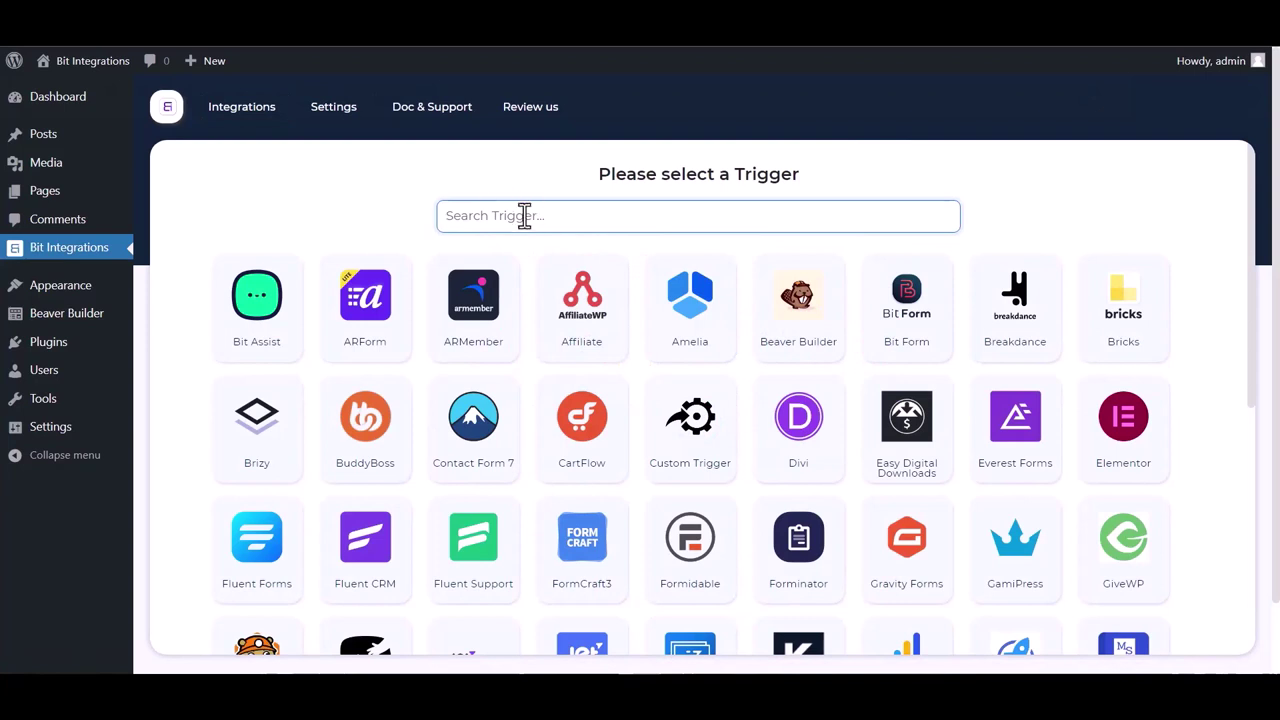
text(bea)
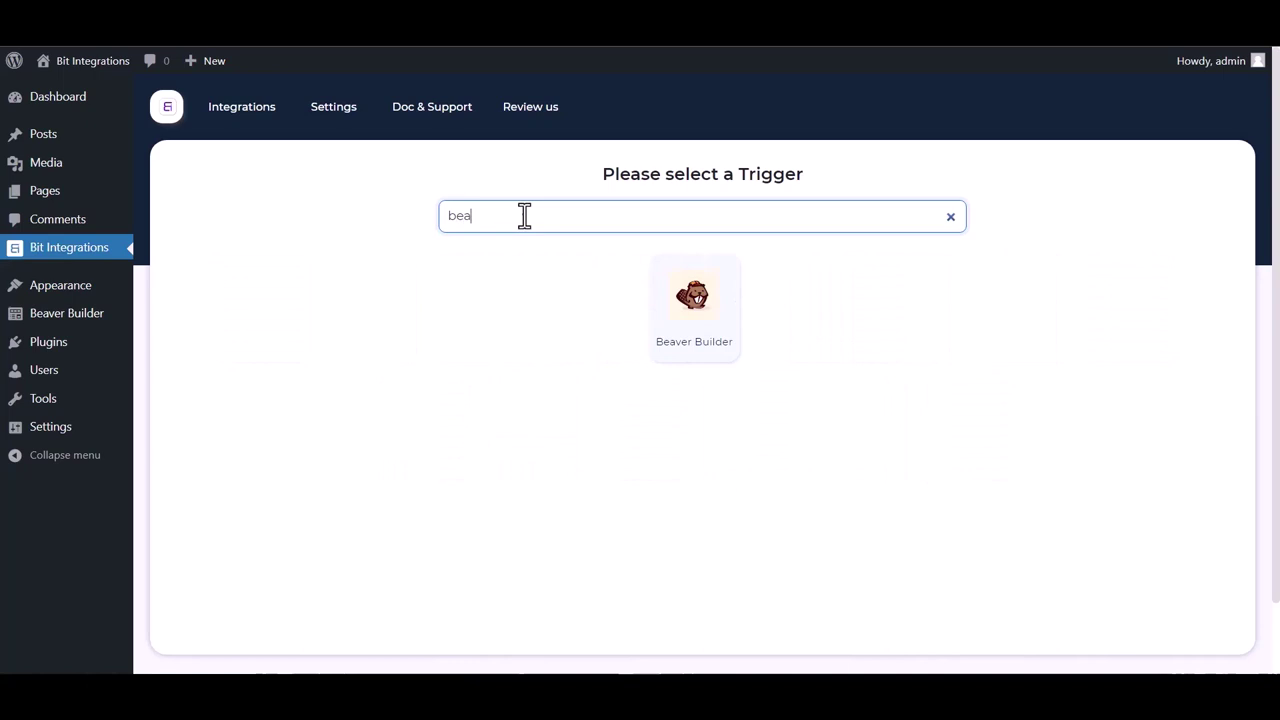
click(687, 322)
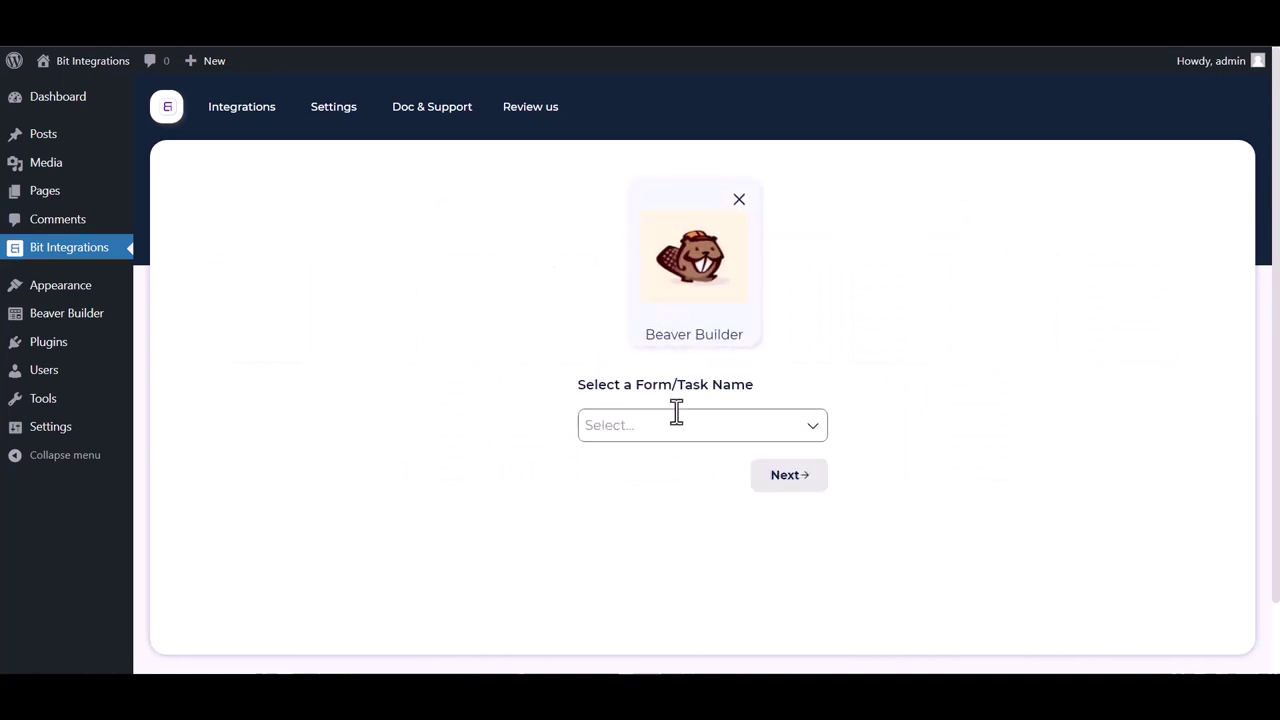
click(640, 425)
click(638, 461)
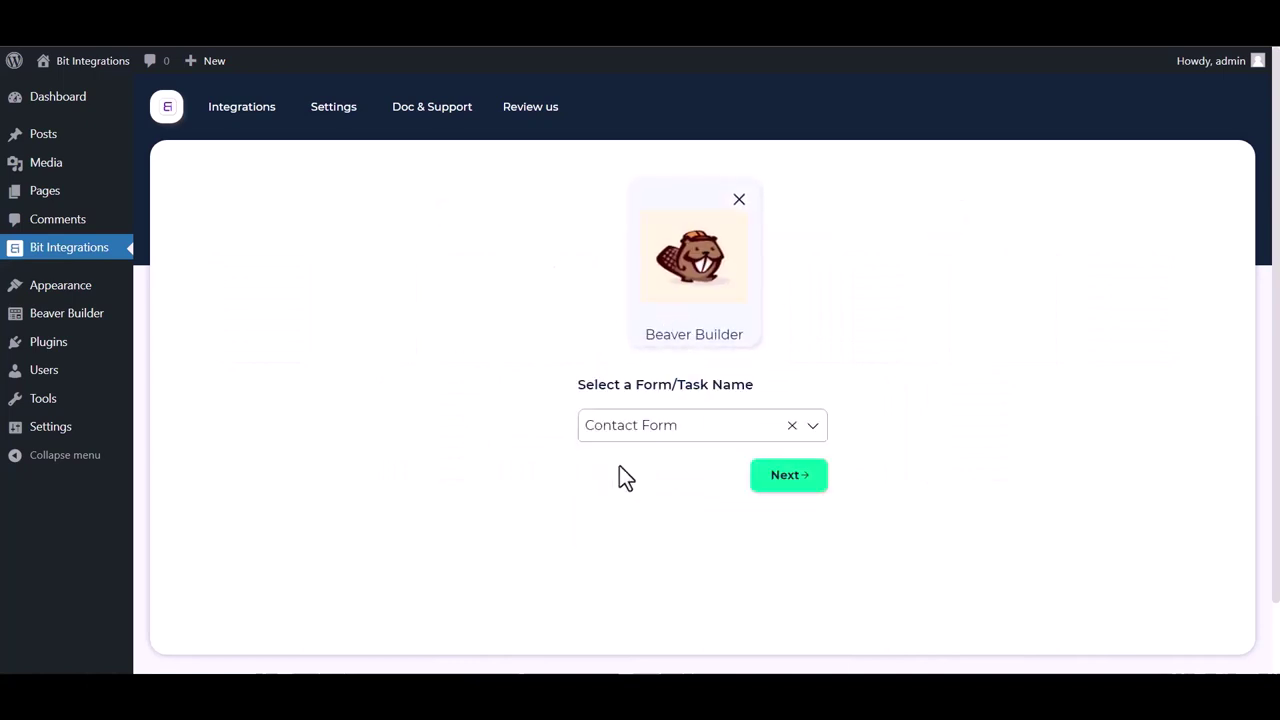
click(785, 488)
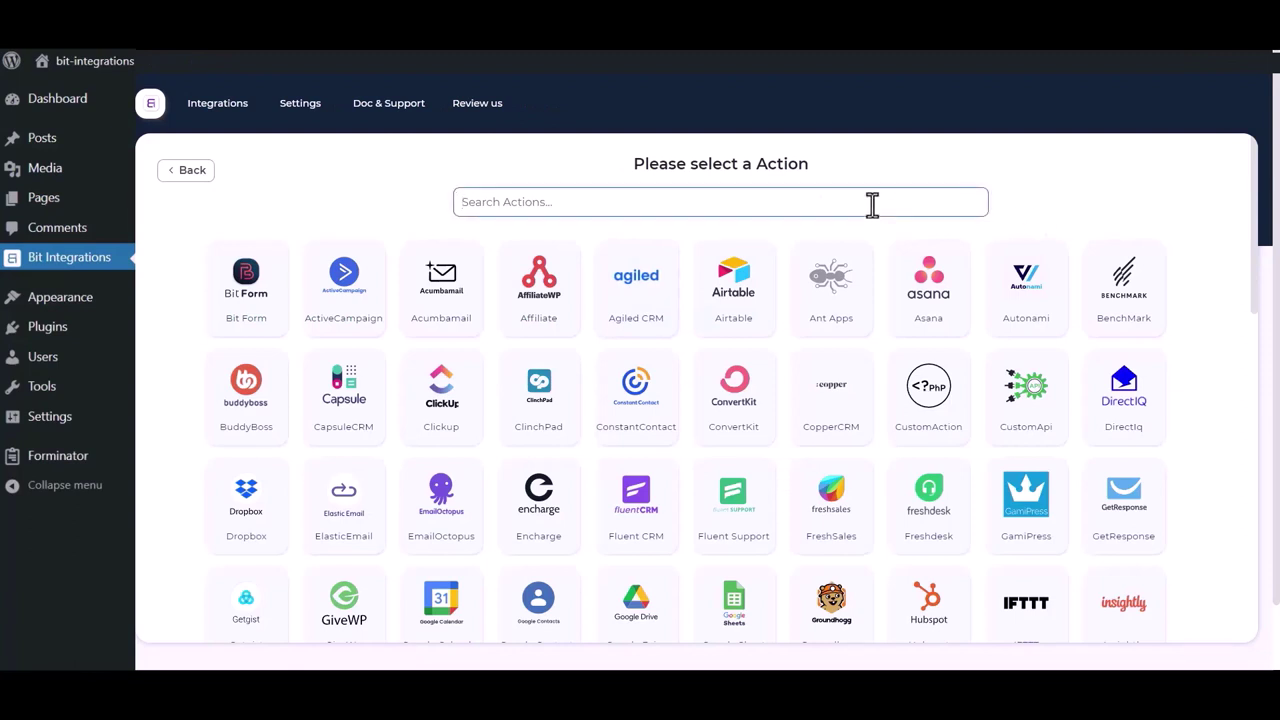
Search the actions for 'sales' and pick Salesforce as the action.
click(872, 204)
text(sales)
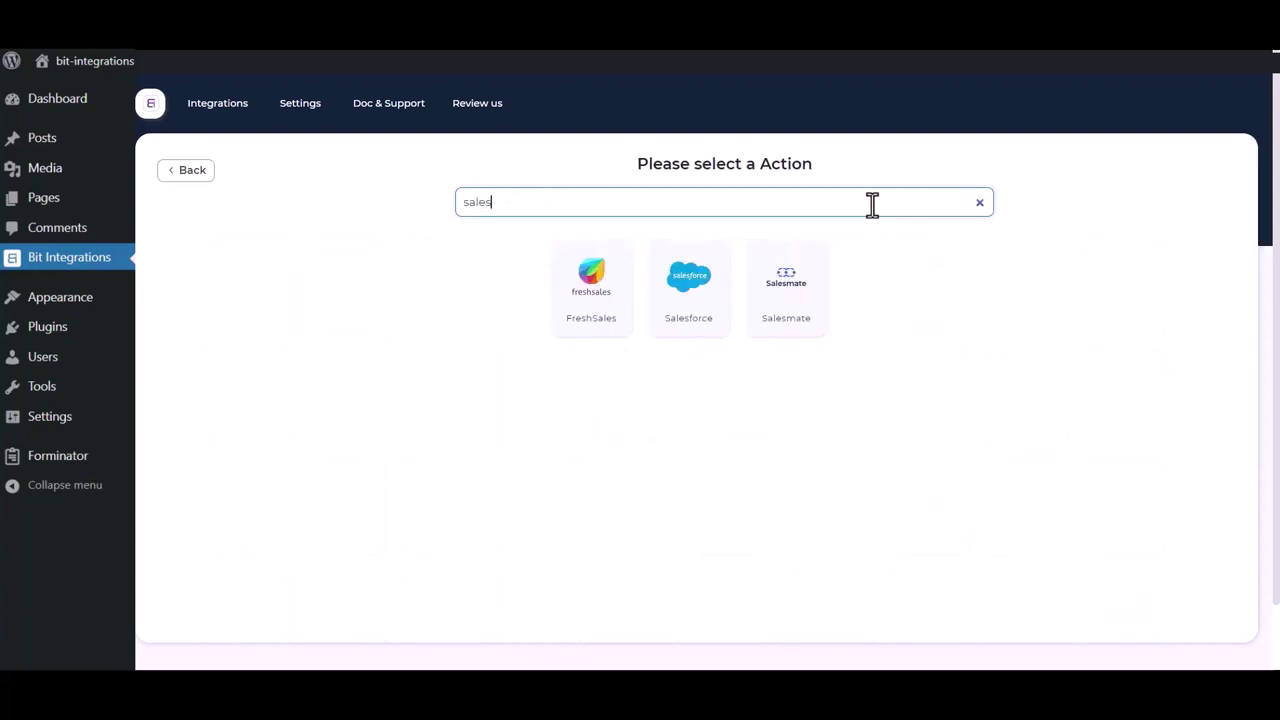
click(676, 302)
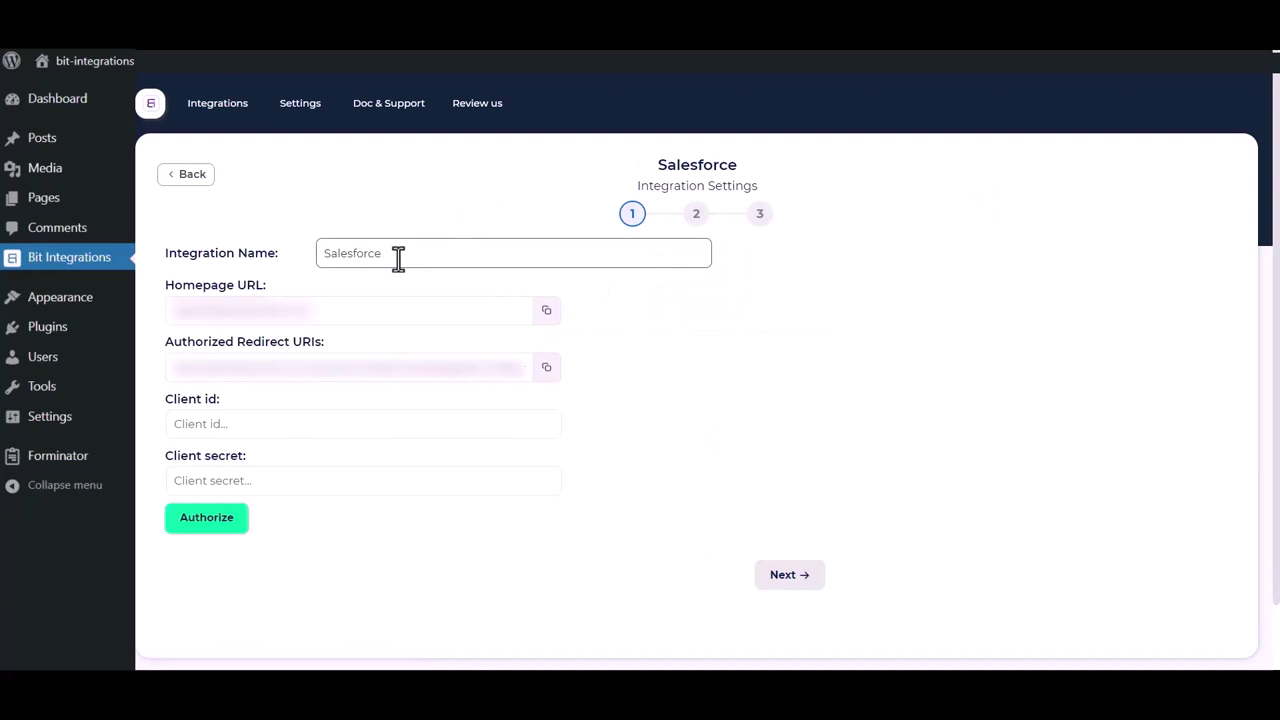
Review the Salesforce Integration Name, Client id and Client secret fields.
drag(415, 253, 320, 260)
click(430, 348)
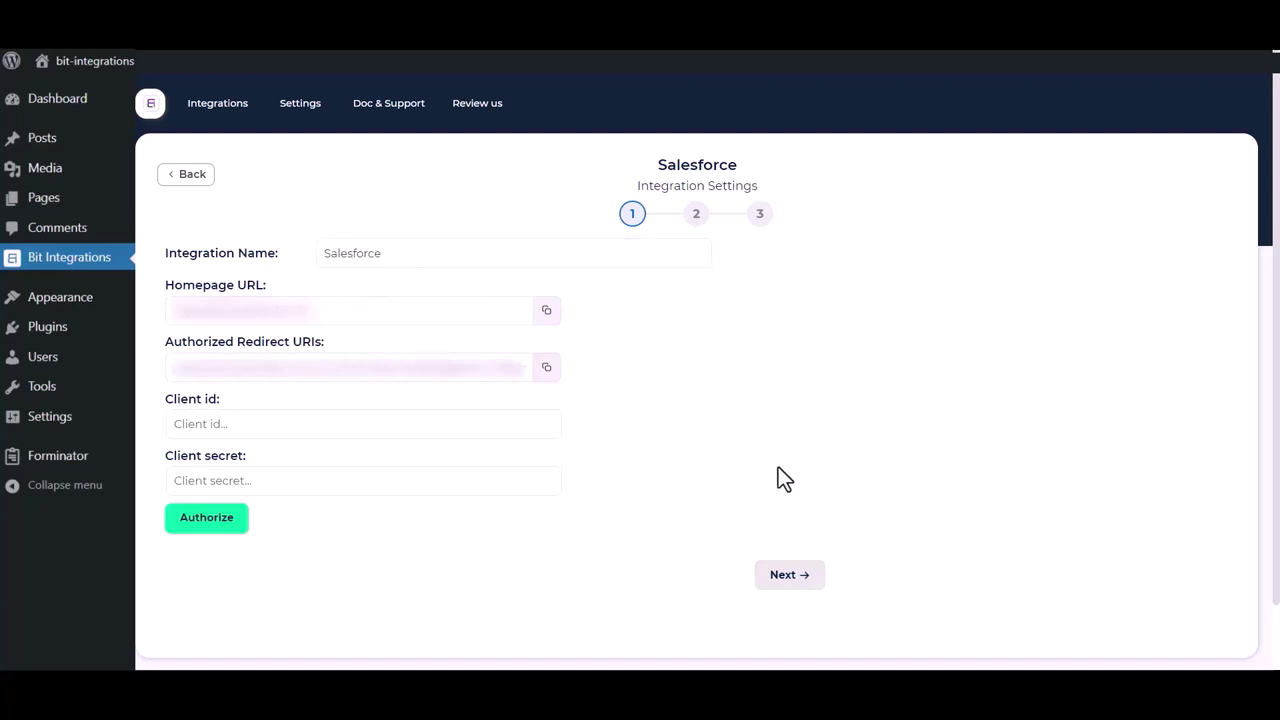
drag(165, 398, 229, 417)
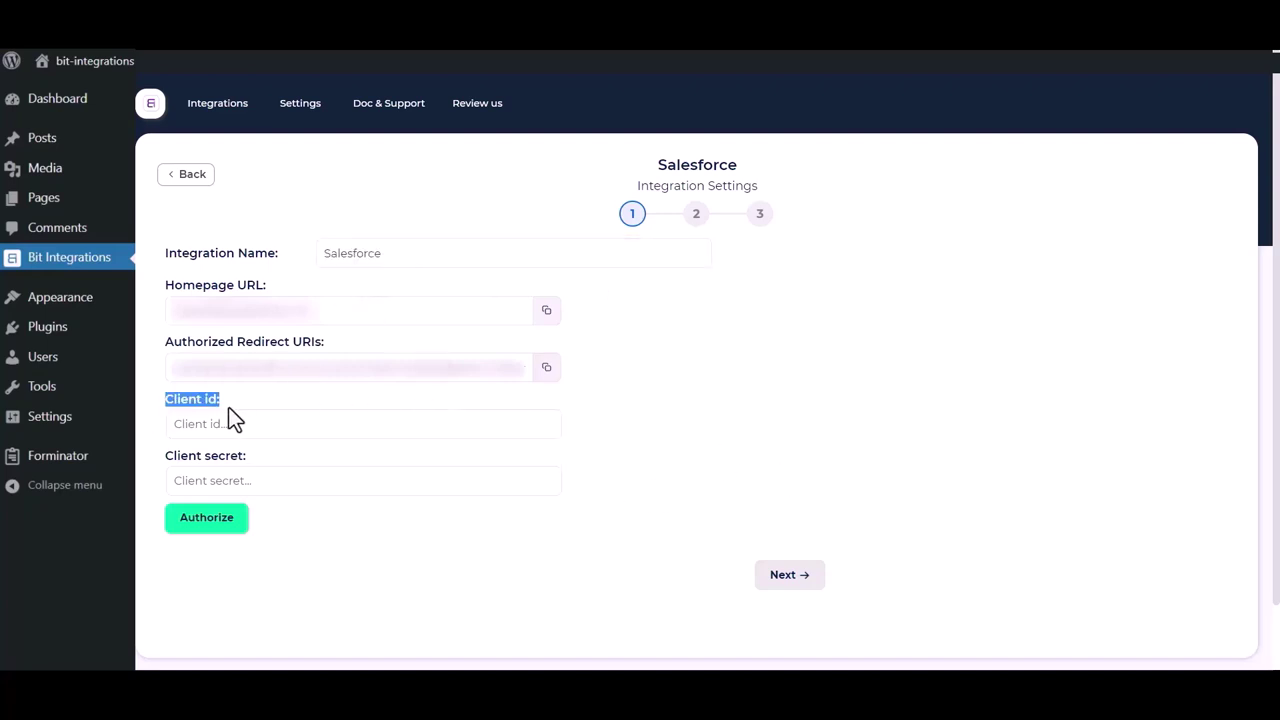
drag(164, 453, 271, 466)
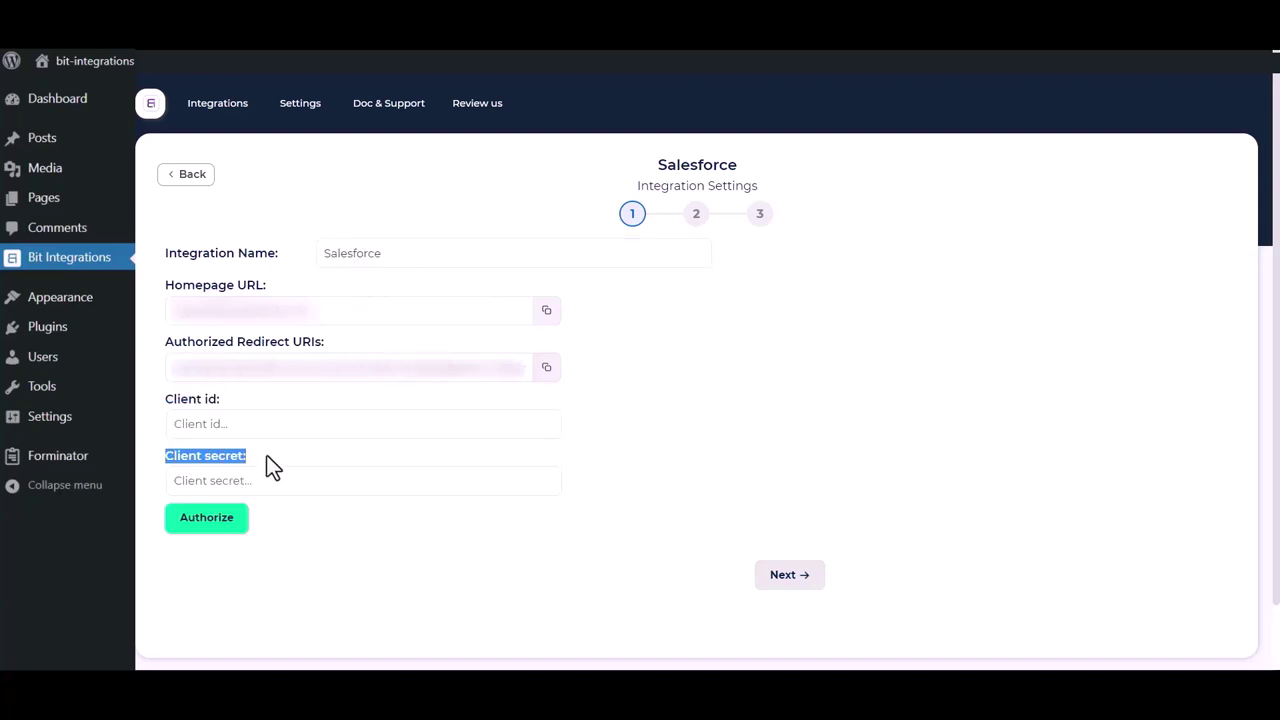
click(684, 440)
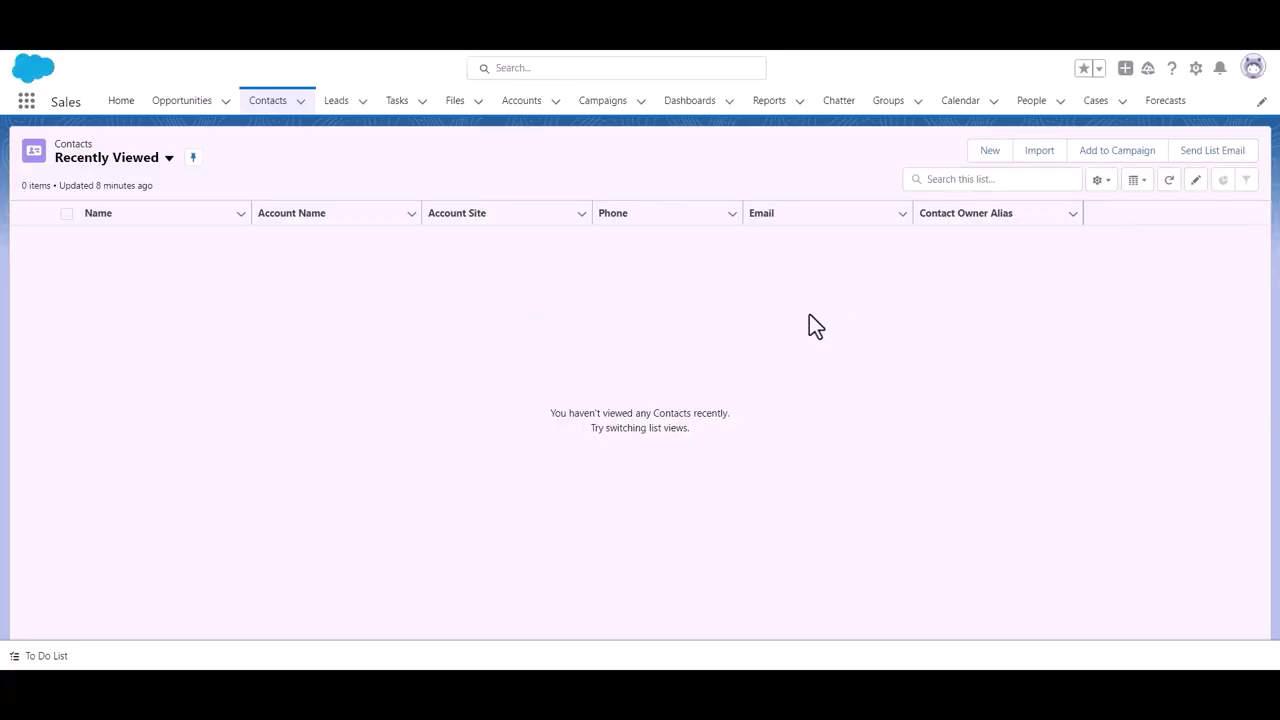
Go to Salesforce Setup and open App Manager under Platform Tools > Apps.
click(1196, 70)
click(1158, 128)
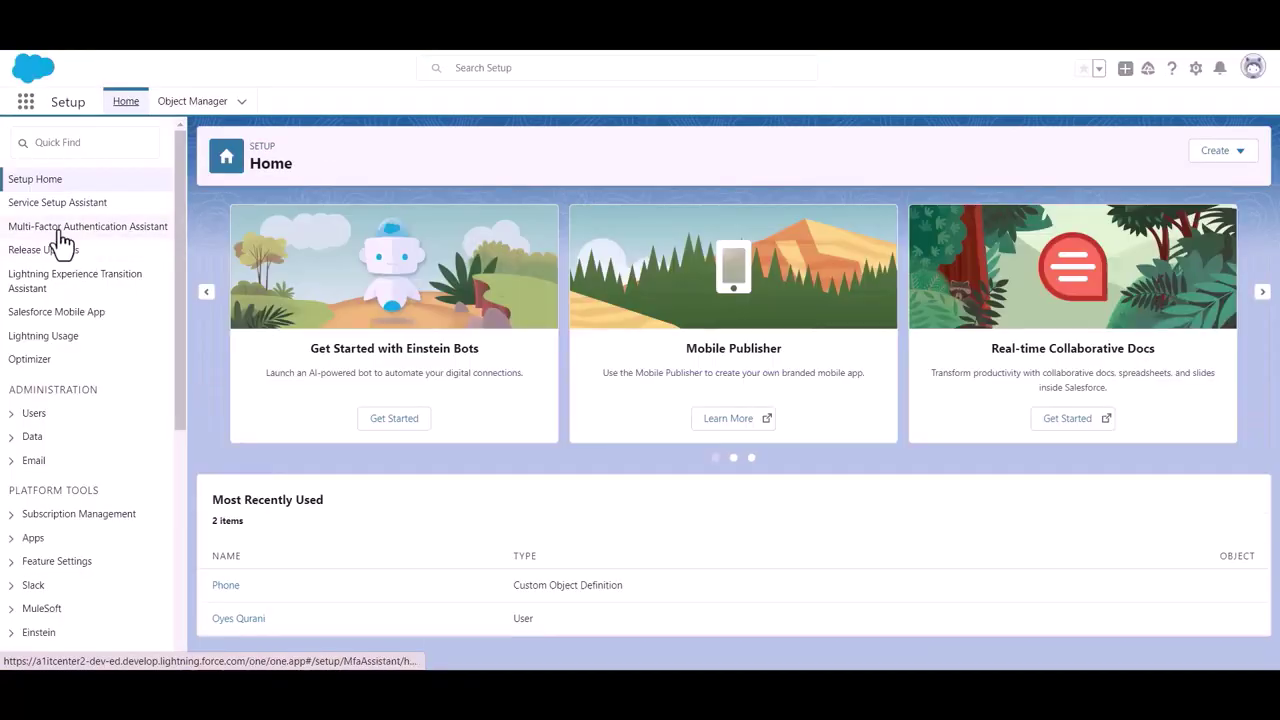
scroll(79, 286, down, 2)
scroll(40, 320, down, 1)
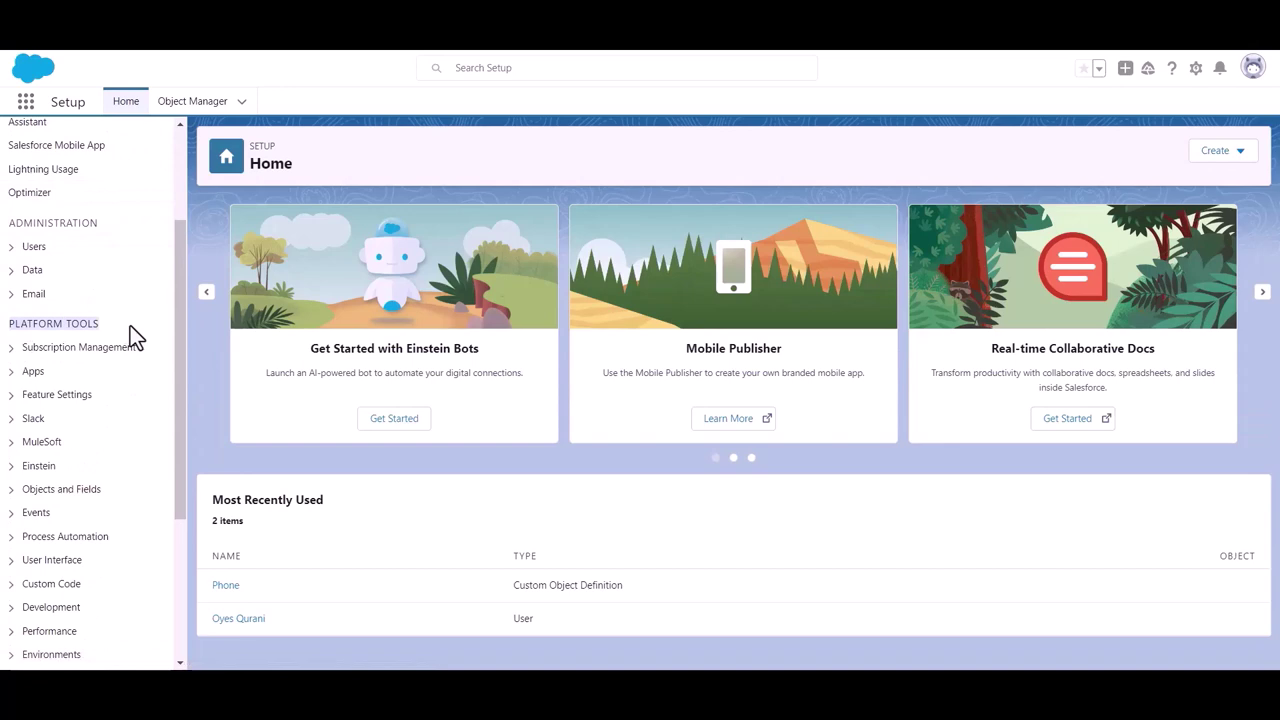
click(14, 372)
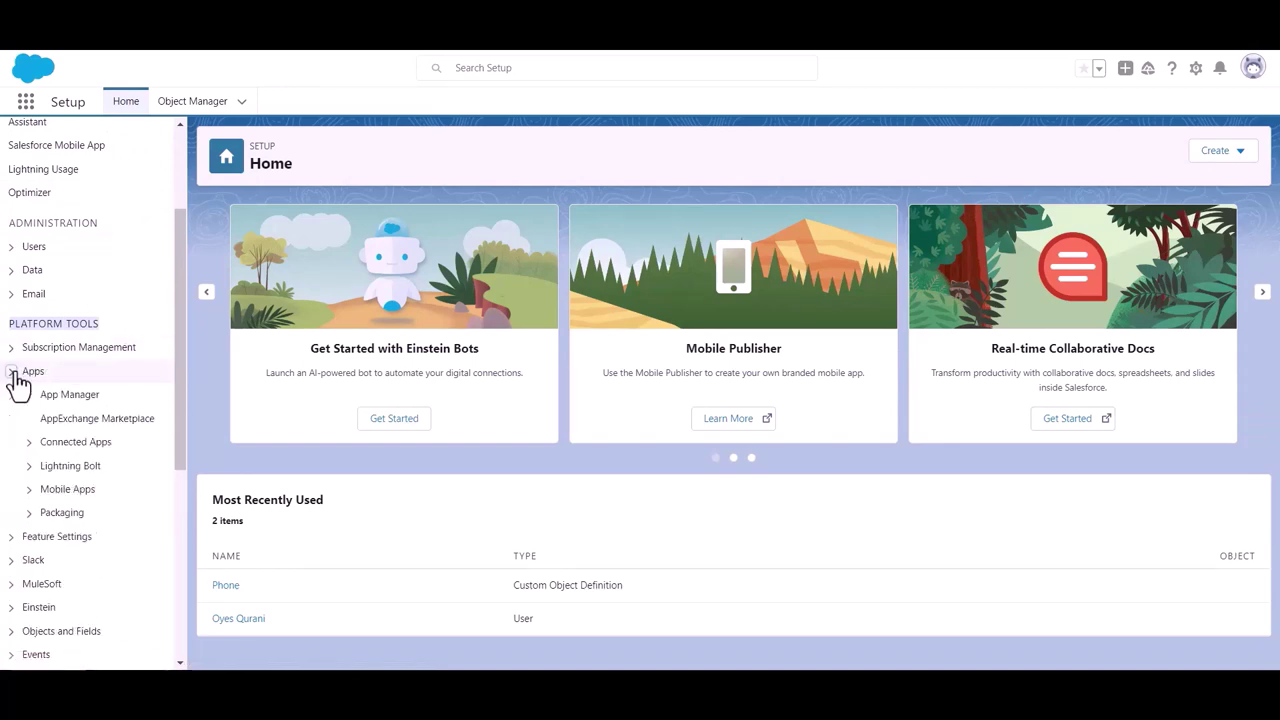
click(77, 404)
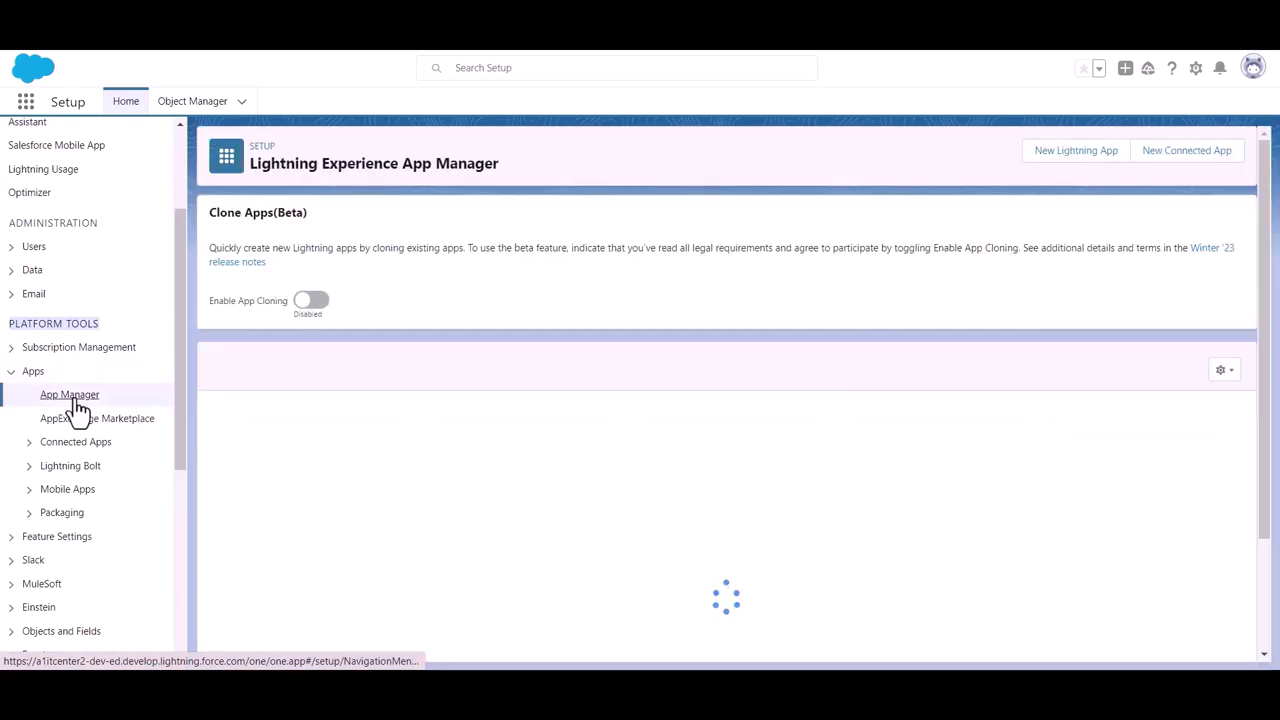
Start a new connected app named 'Bit Apps' with the pasted contact email.
click(1180, 160)
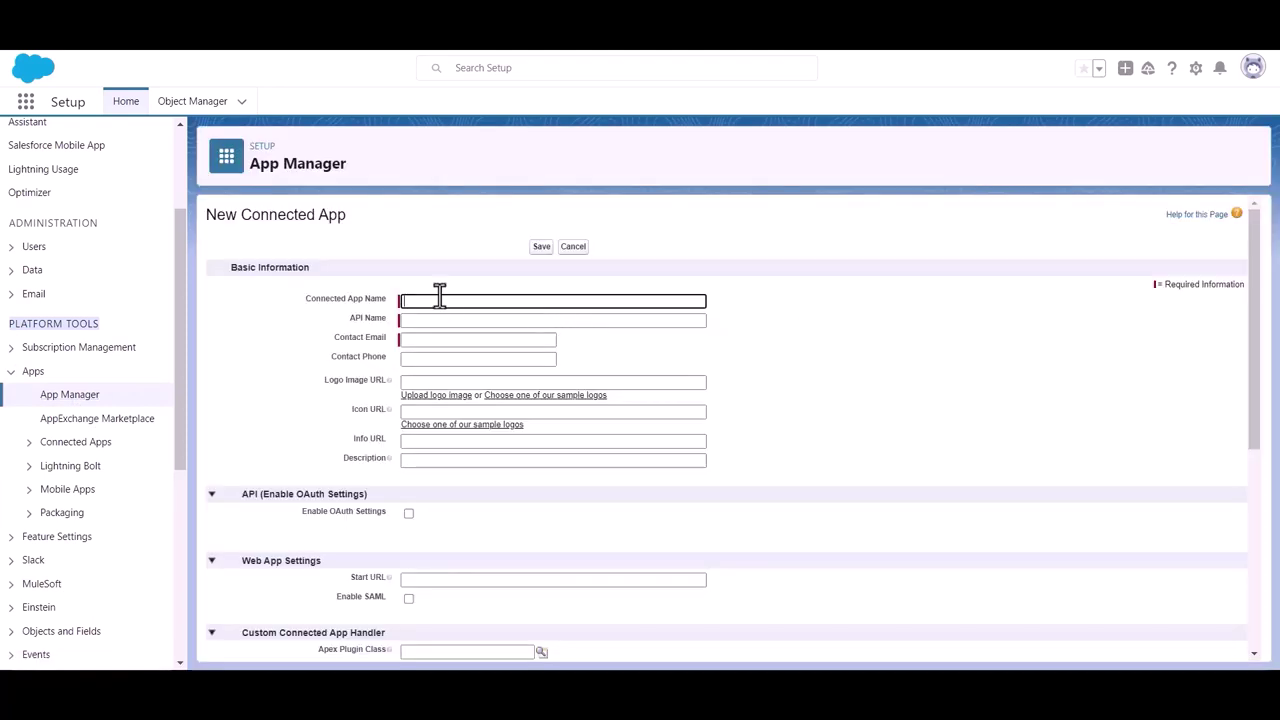
text(B)
text(it App)
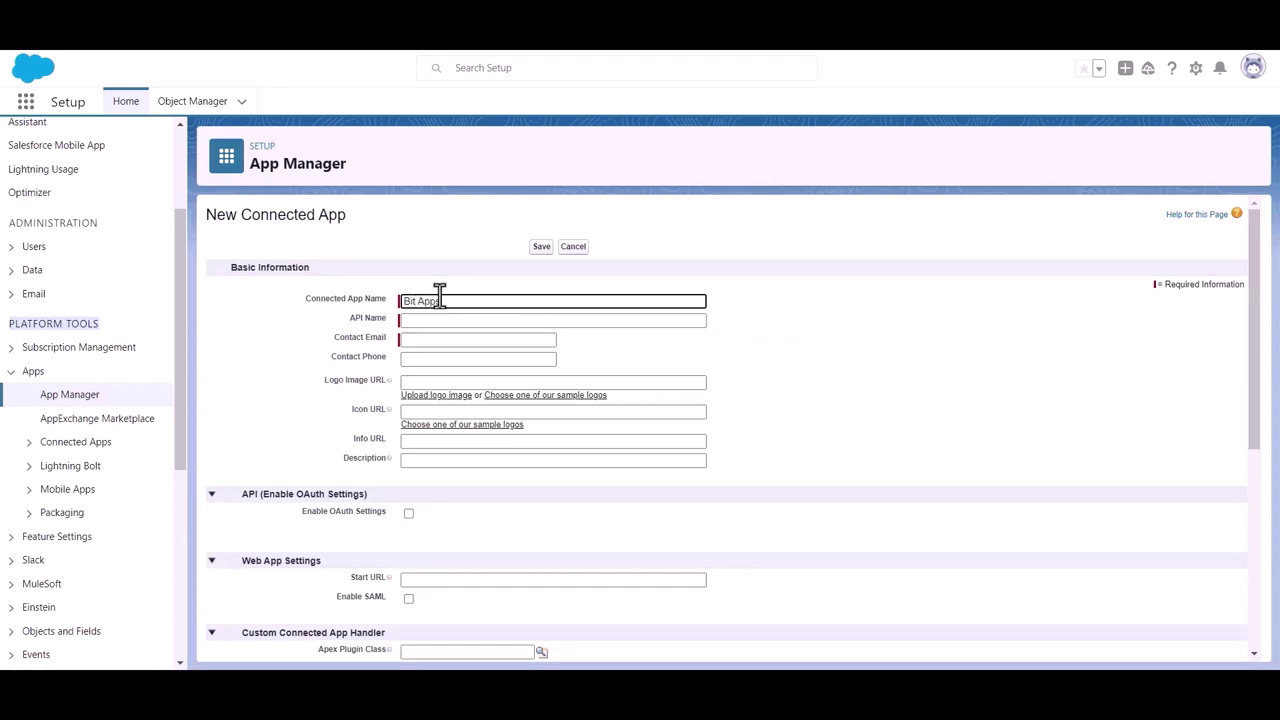
click(448, 340)
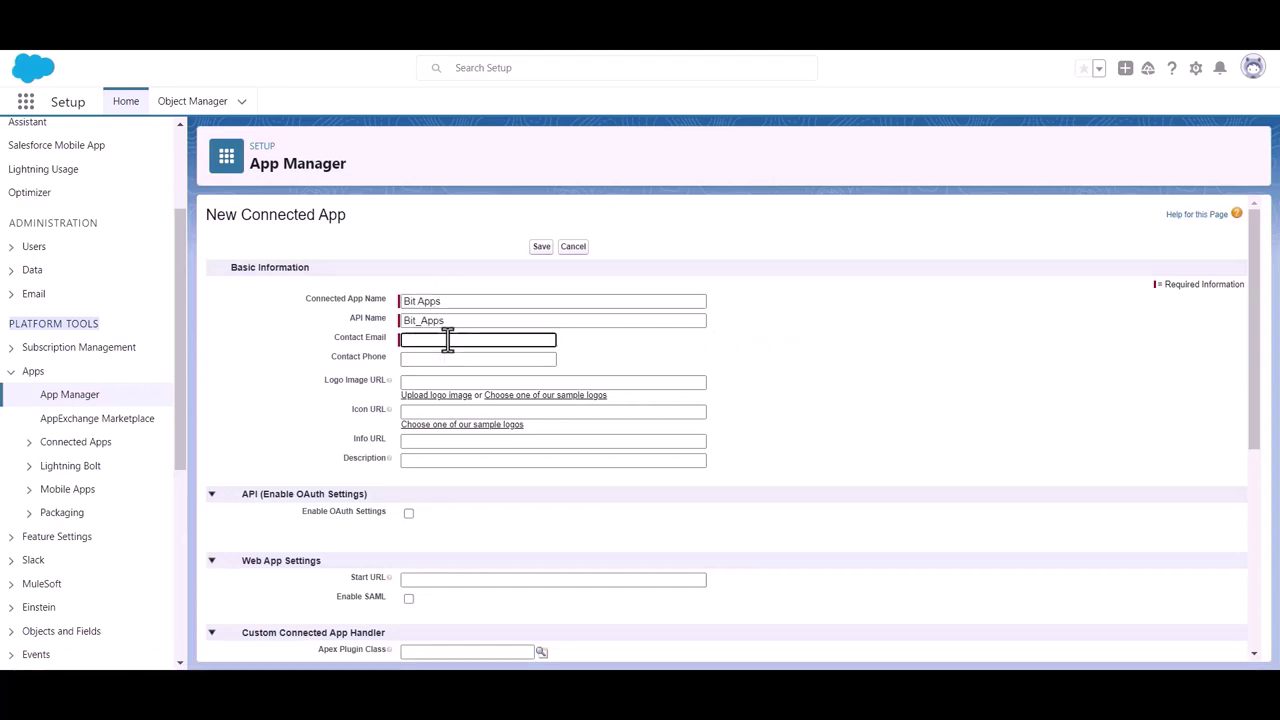
key(ctrl+v)
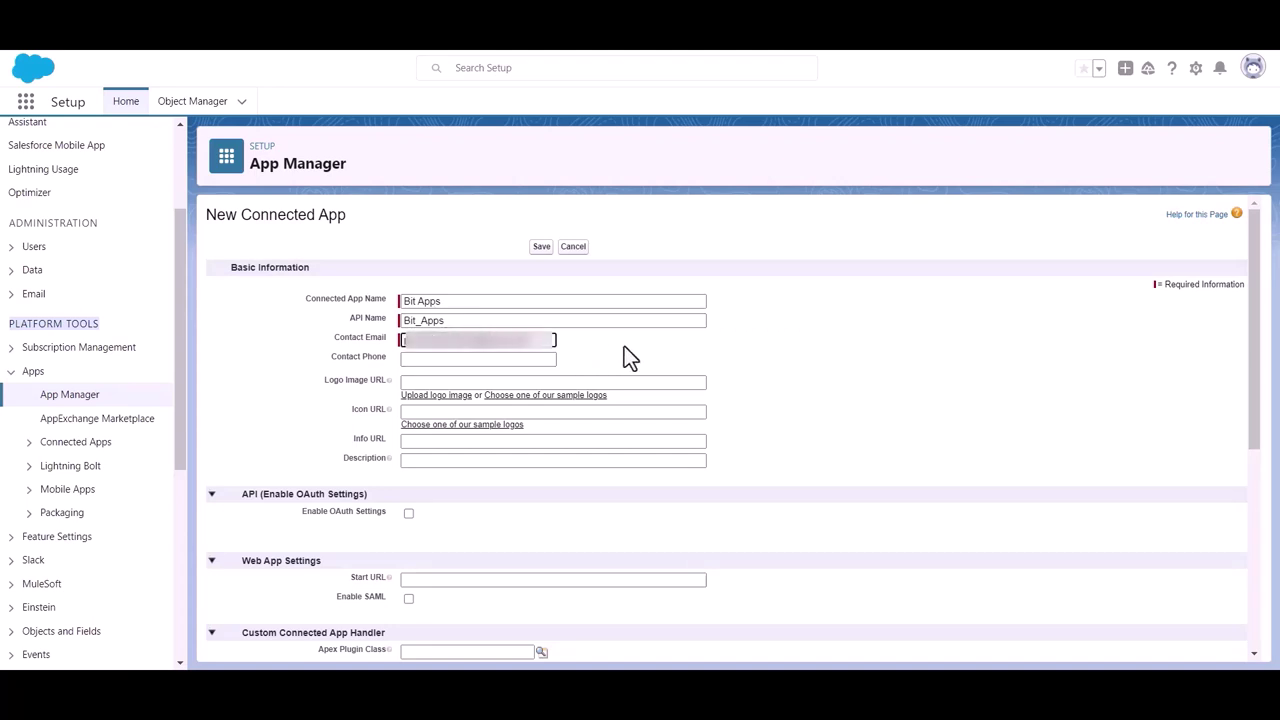
Enable OAuth Settings on the connected app to reveal the Callback URL field.
scroll(623, 343, down, 1)
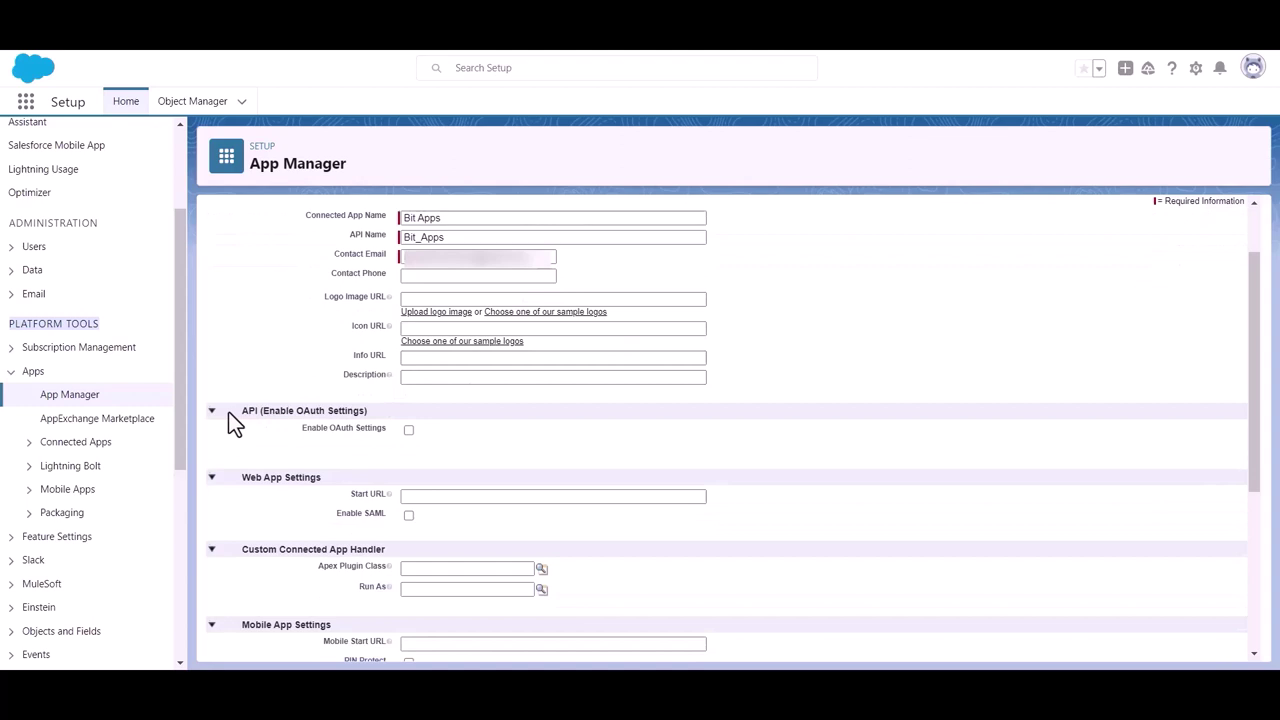
drag(262, 410, 370, 411)
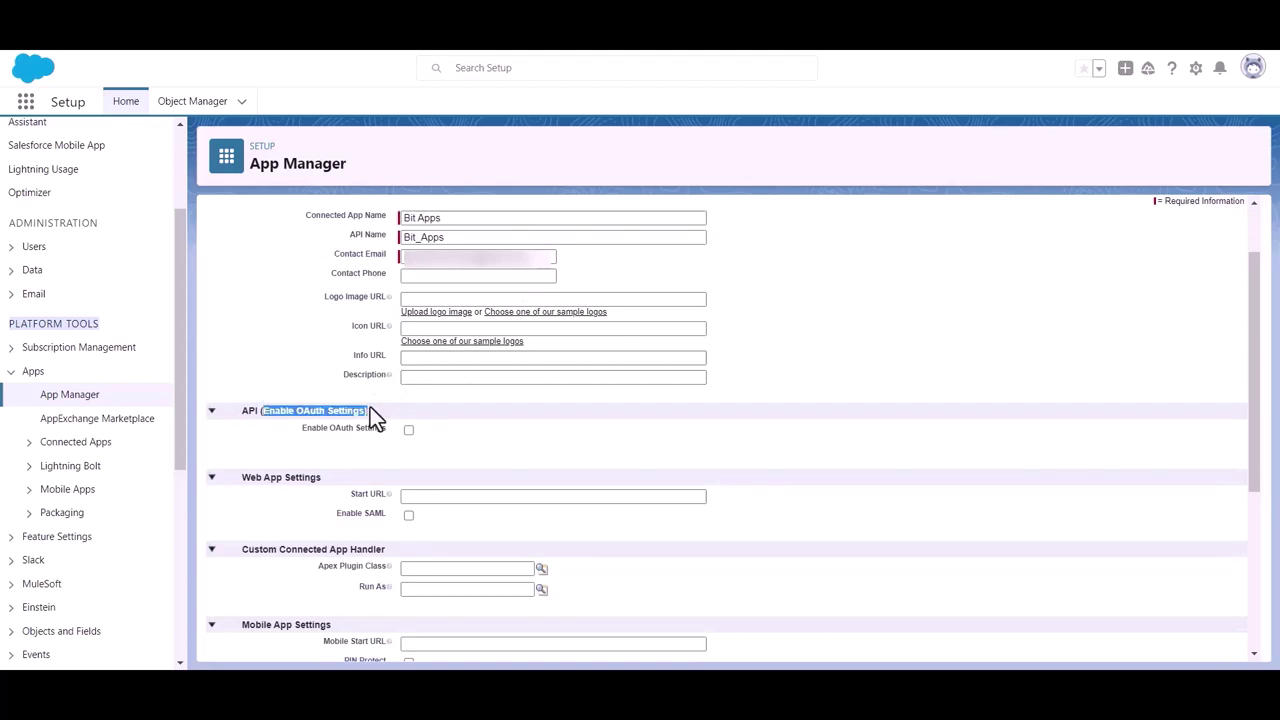
click(535, 461)
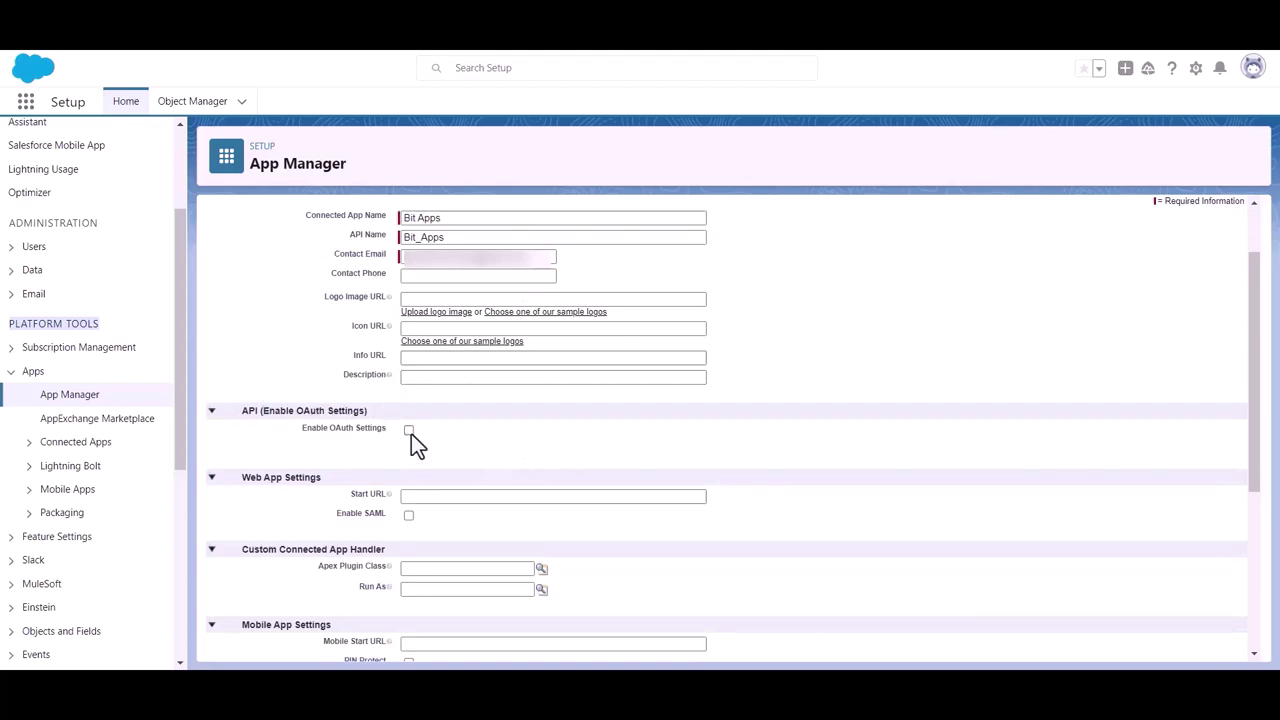
click(408, 431)
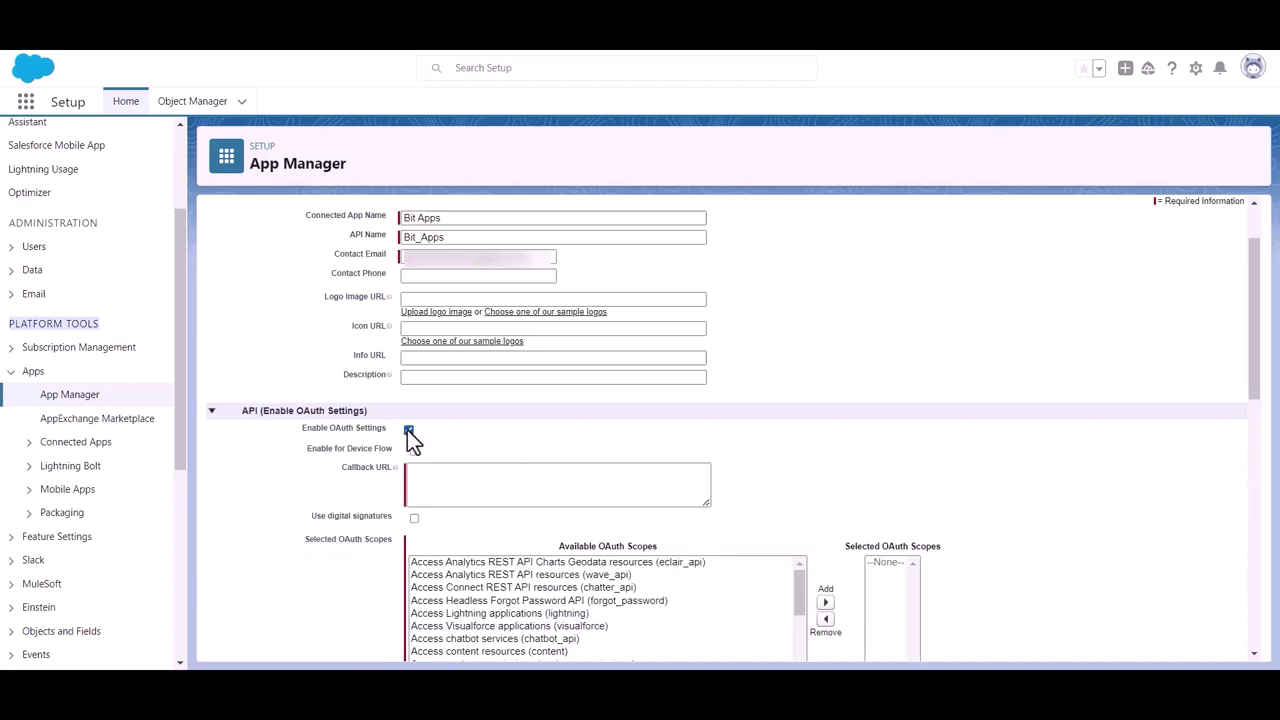
scroll(423, 434, down, 1)
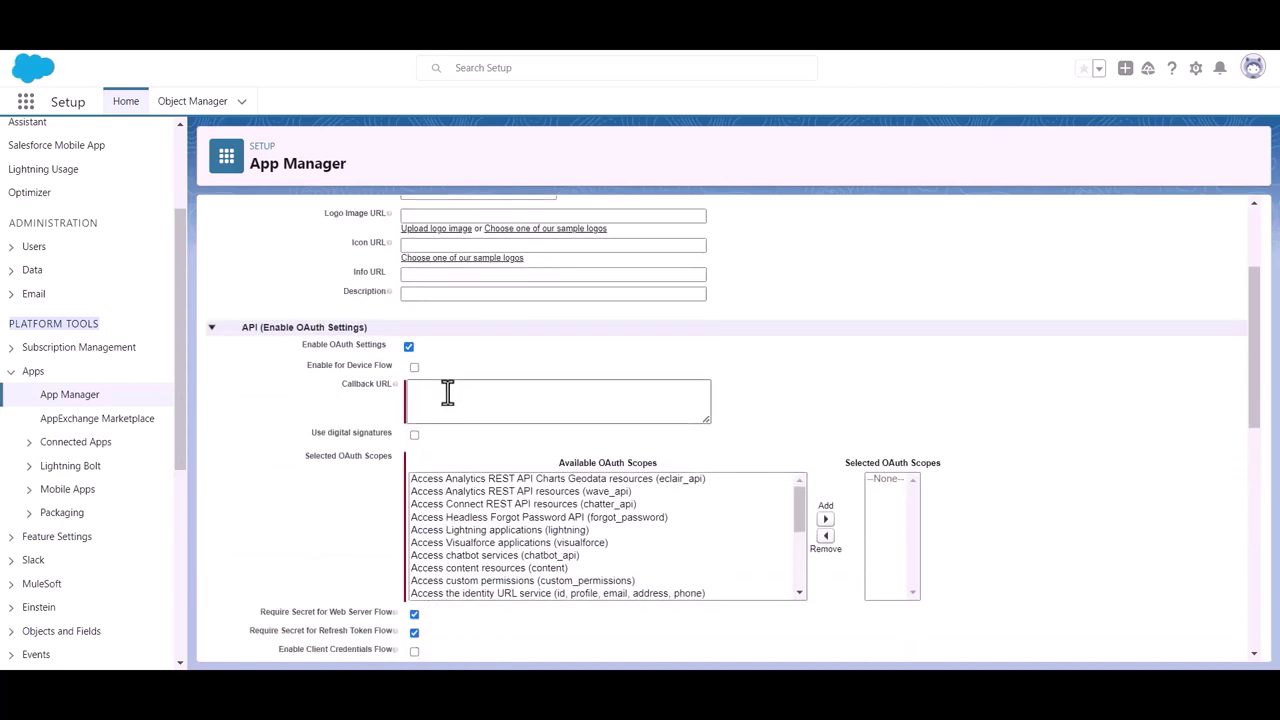
click(447, 393)
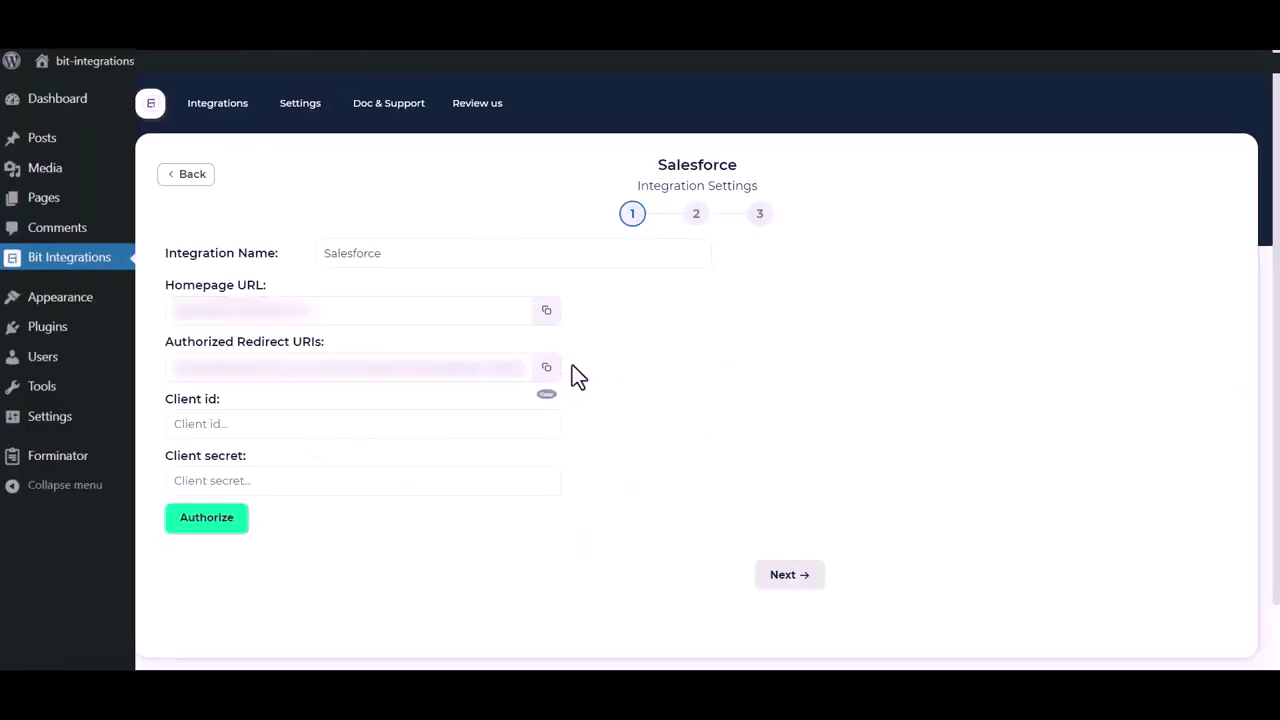
Copy the Authorized Redirect URI from Bit Integrations' Salesforce settings.
click(546, 369)
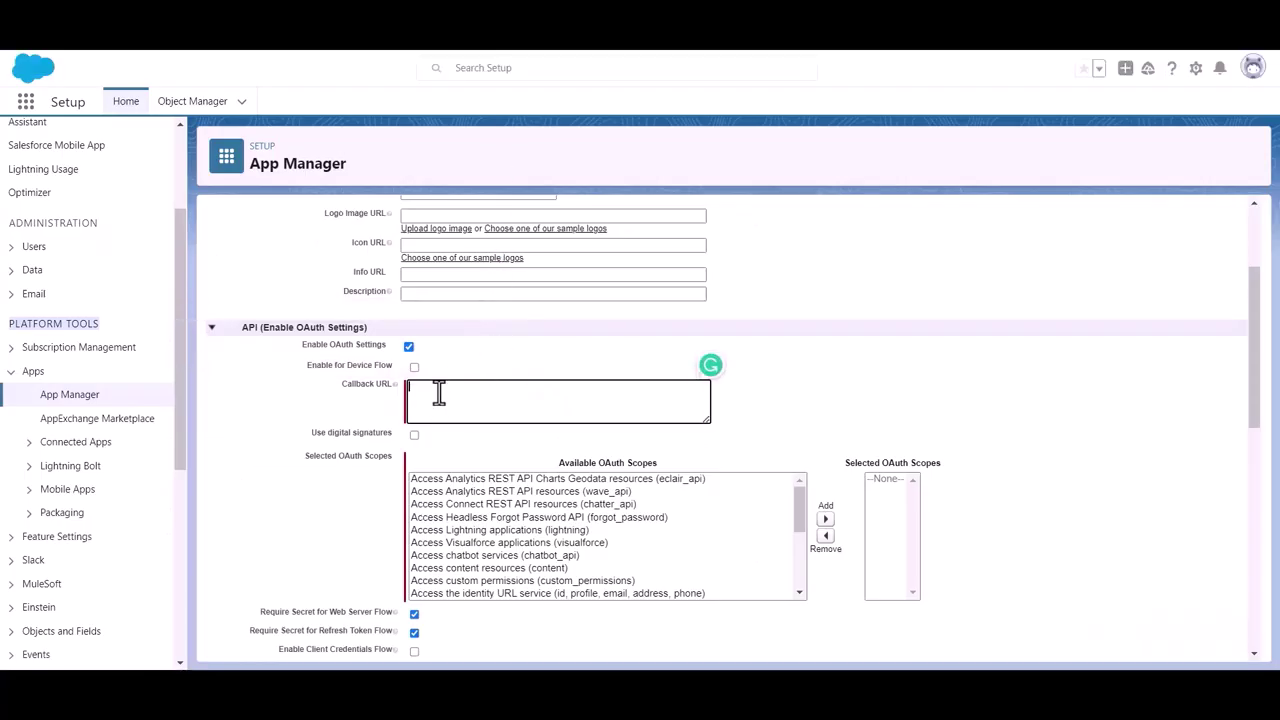
Use the redirect URI as the Callback URL and add the Full access (full) OAuth scope.
key(ctrl+v)
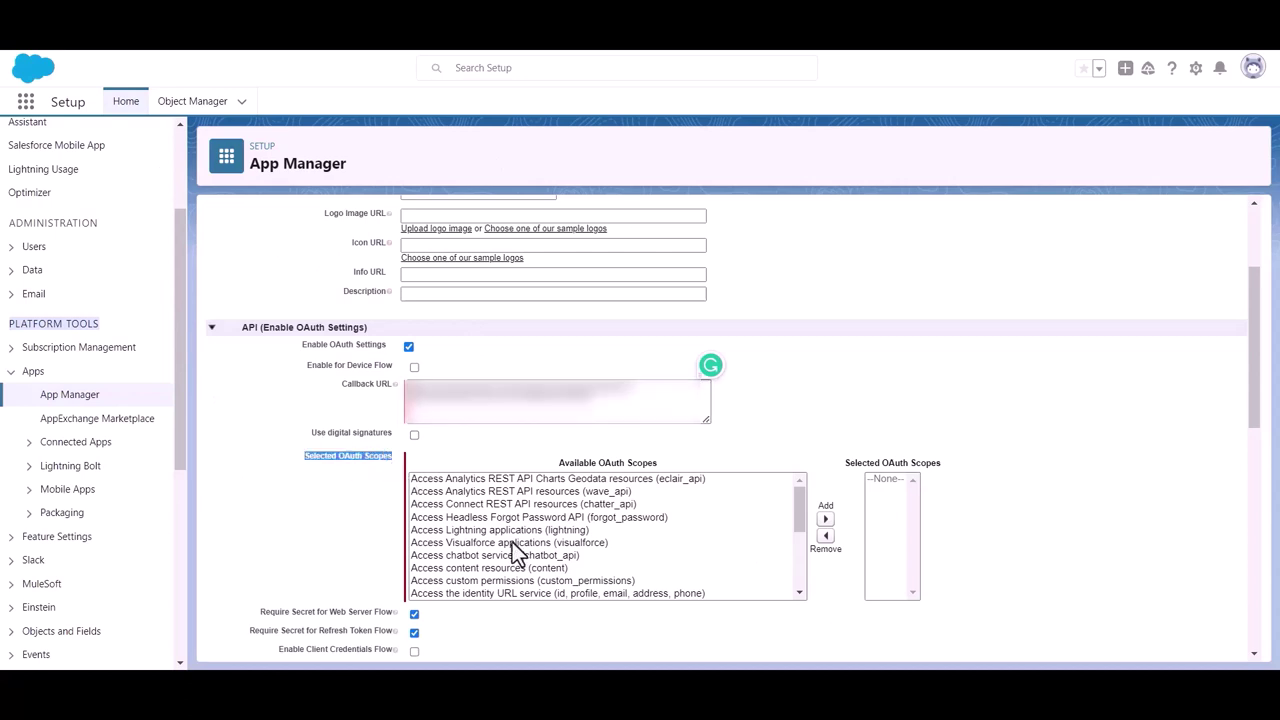
scroll(573, 546, down, 2)
scroll(565, 537, down, 1)
scroll(564, 536, up, 2)
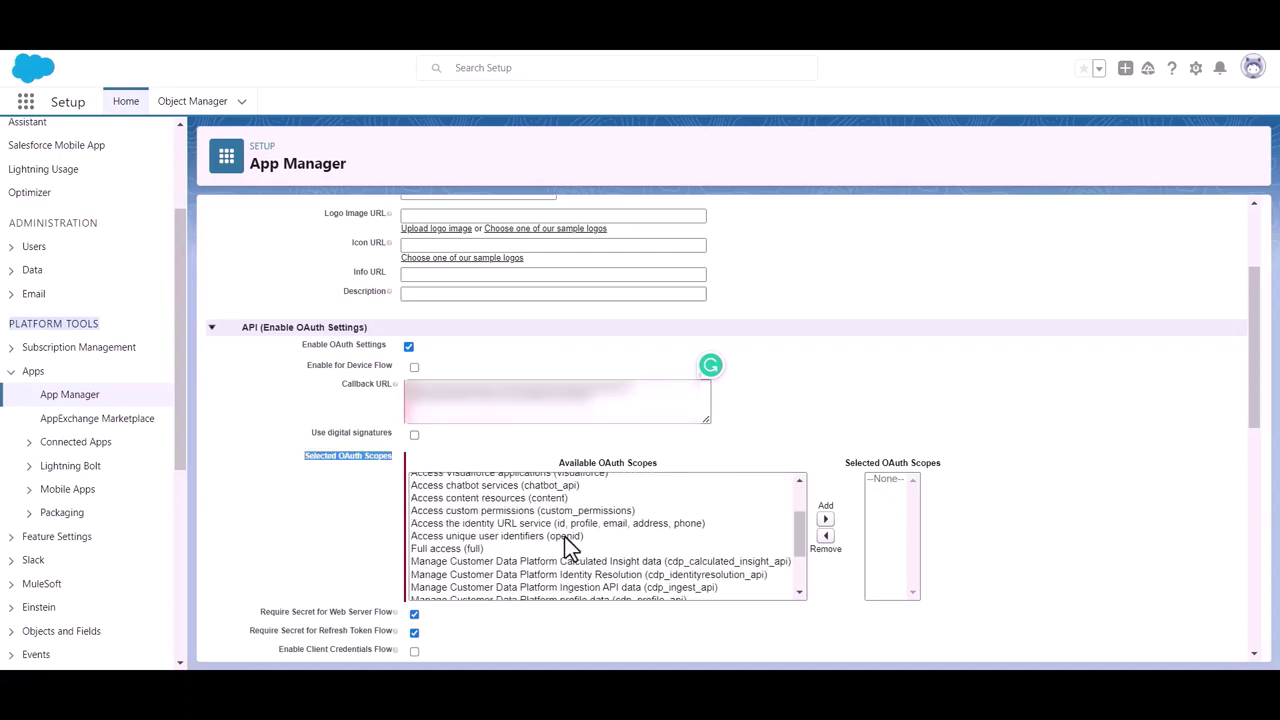
click(425, 548)
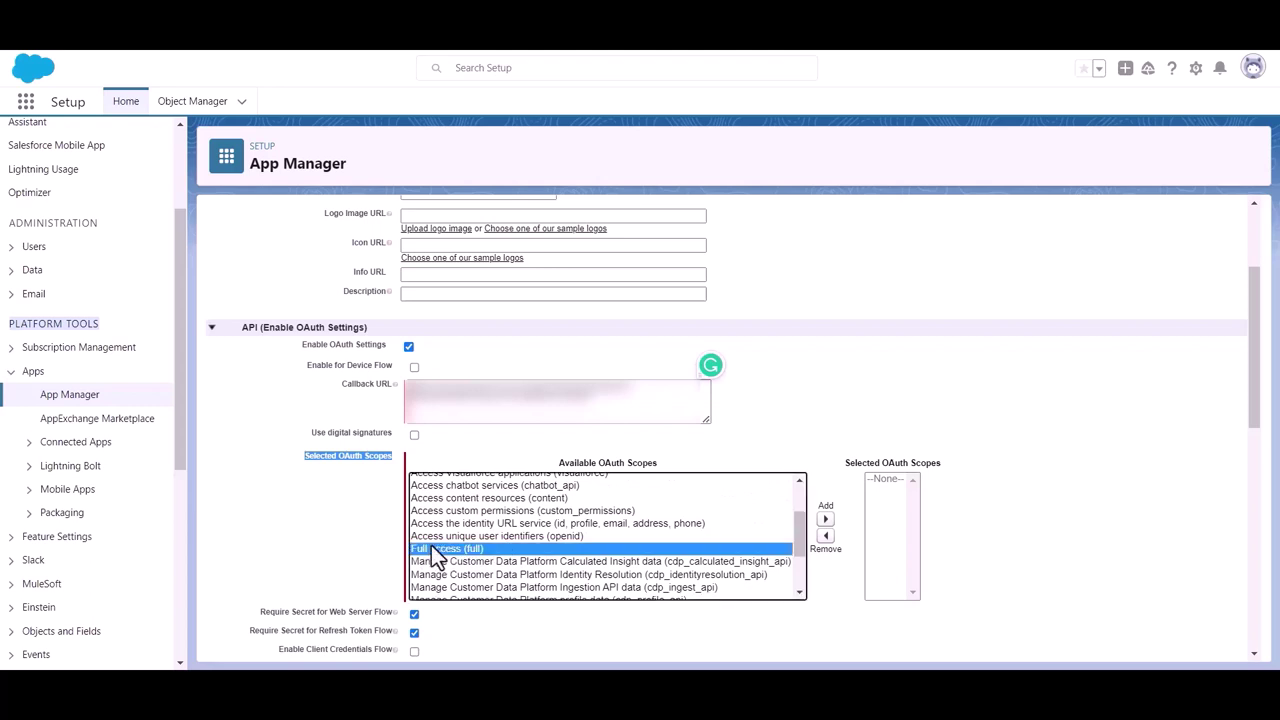
click(825, 518)
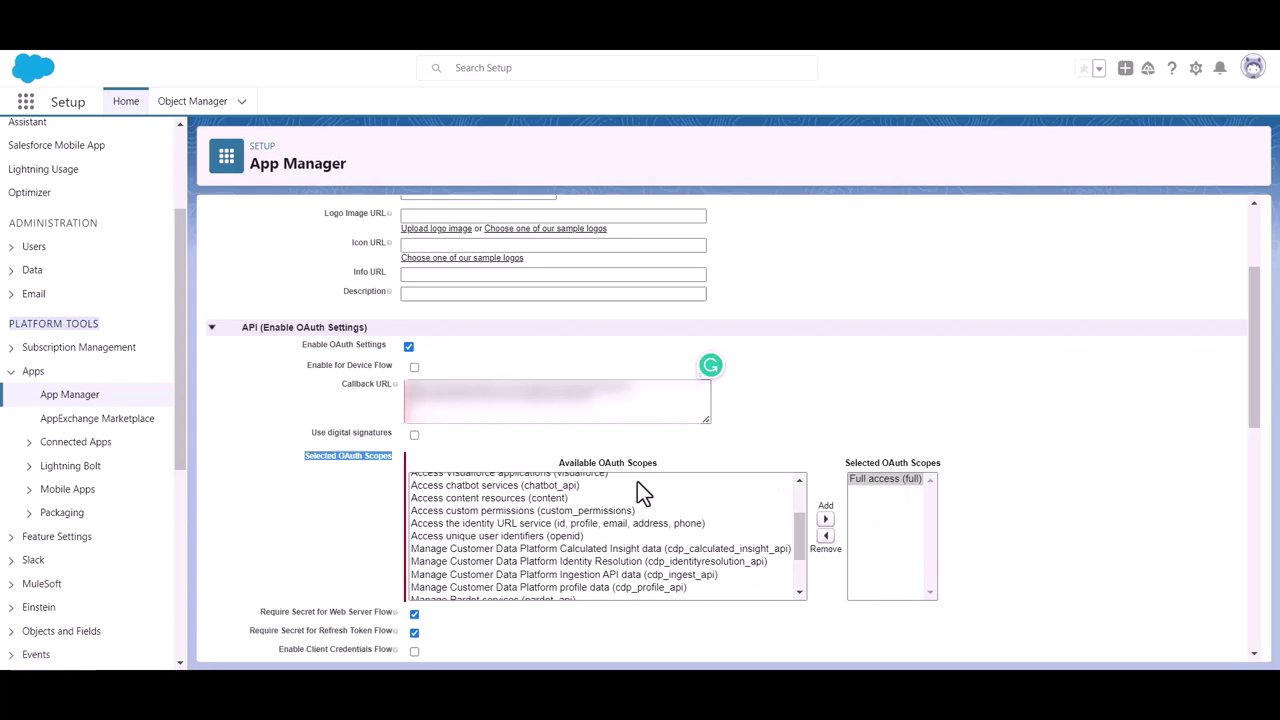
scroll(637, 481, down, 3)
scroll(435, 492, down, 3)
scroll(434, 489, down, 4)
scroll(434, 489, down, 2)
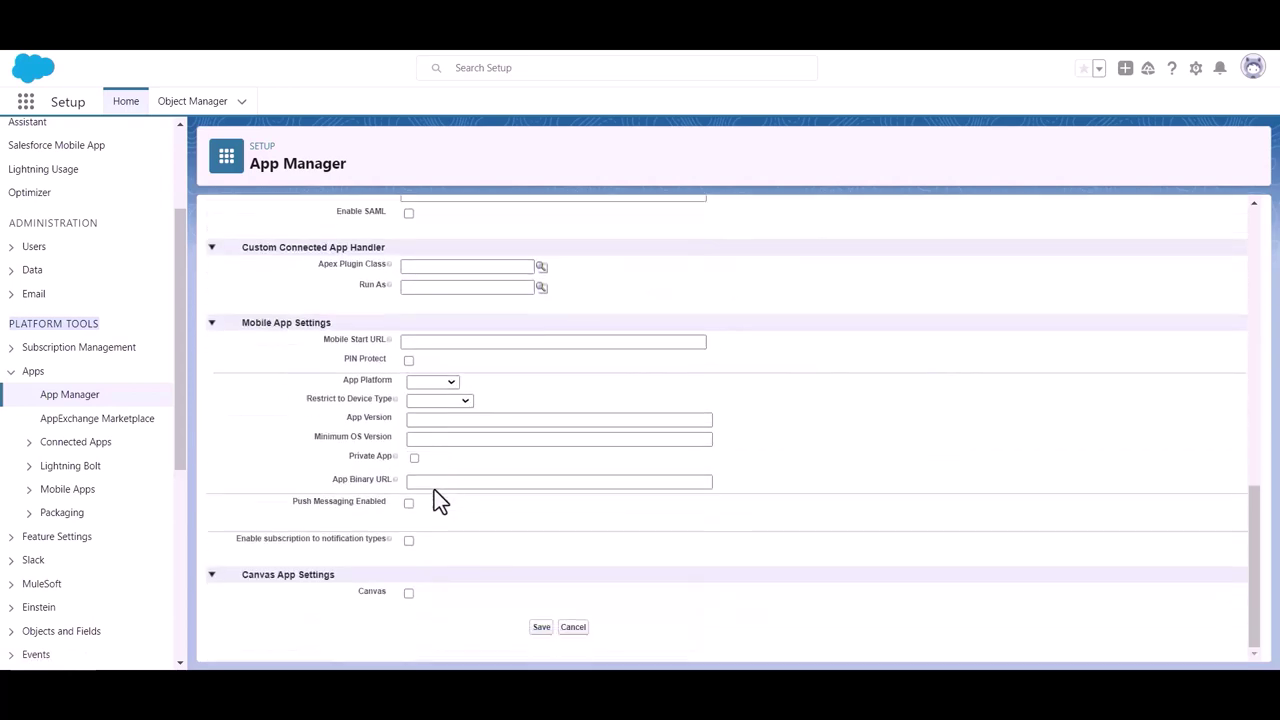
Save the Bit Apps connected app and request its Manage Consumer Details.
click(542, 636)
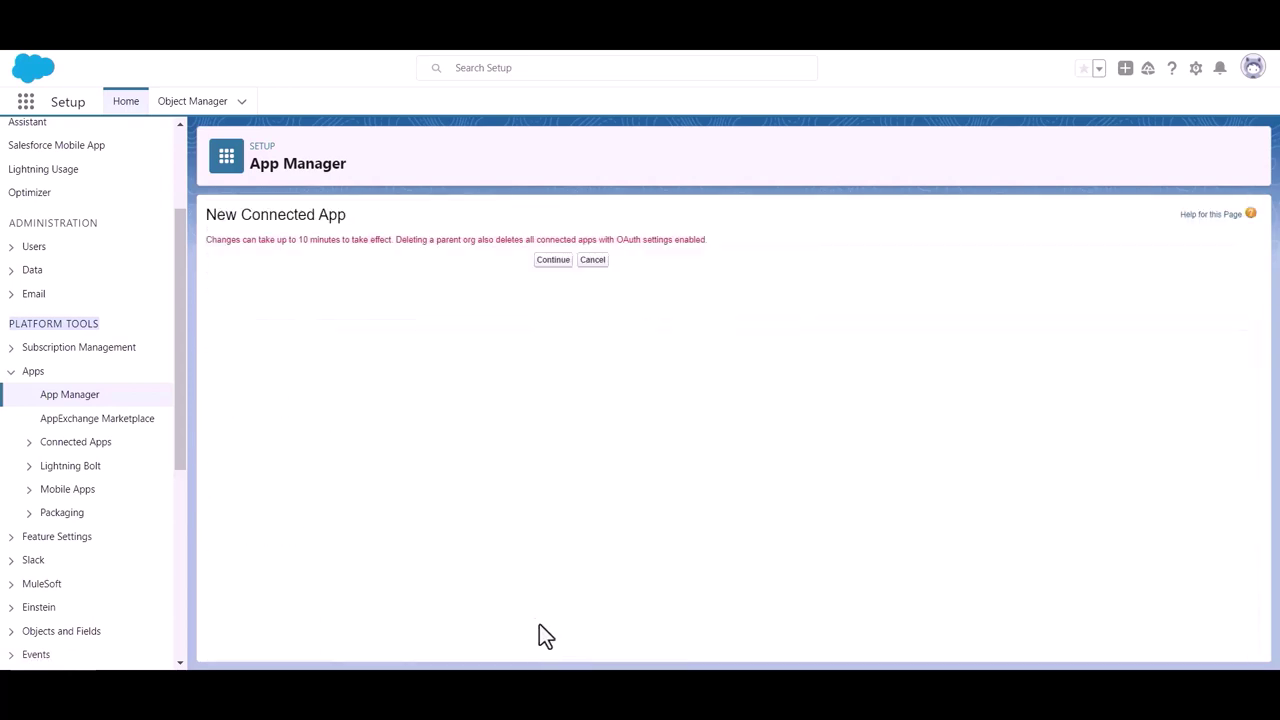
click(541, 264)
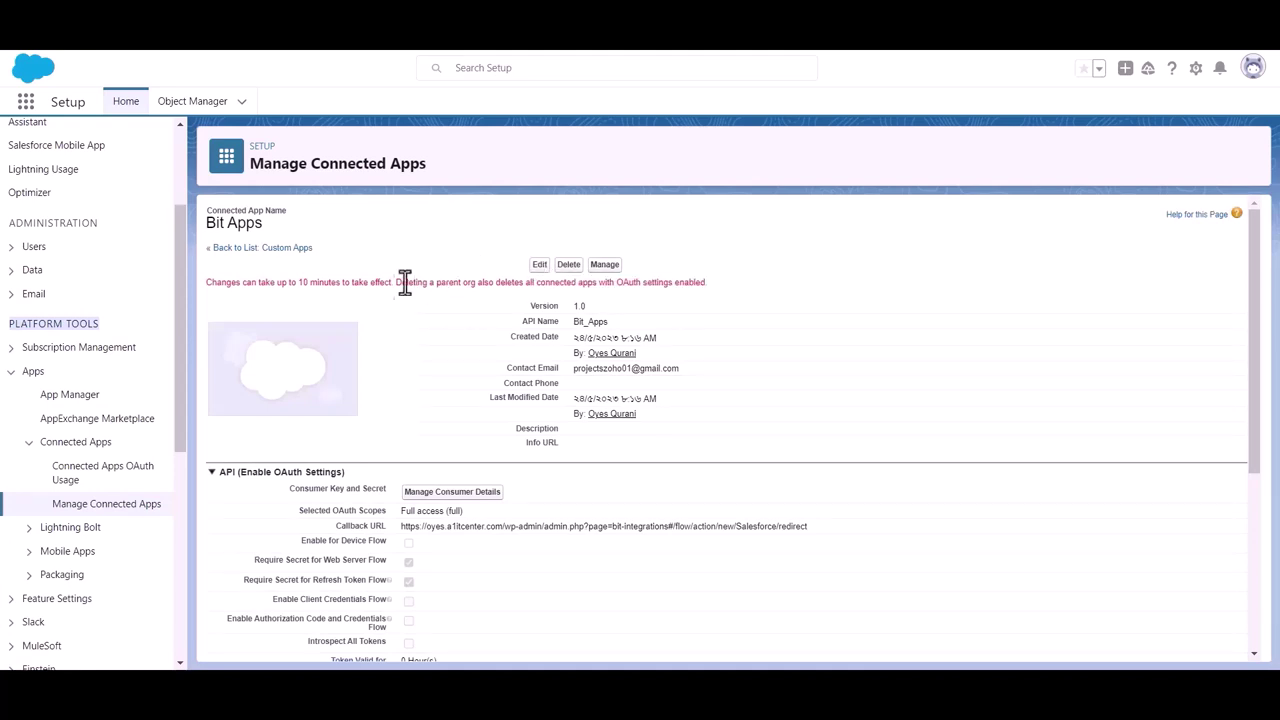
triple_click(328, 286)
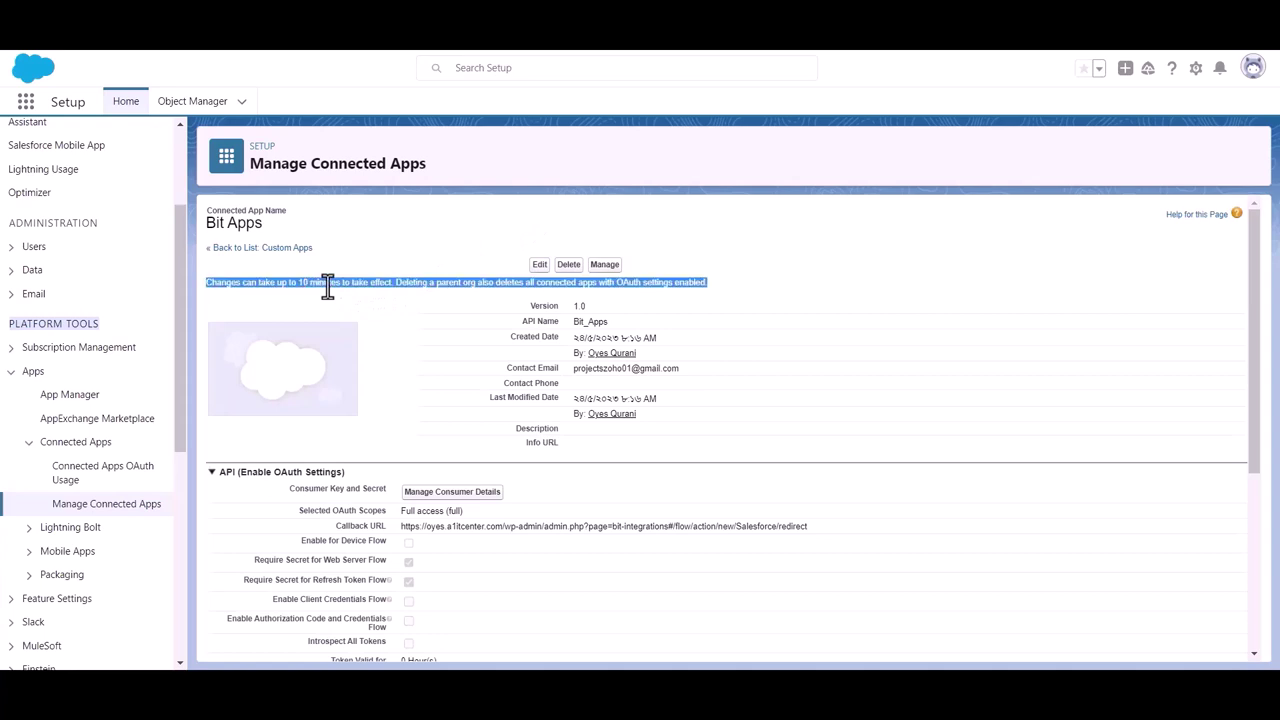
click(405, 294)
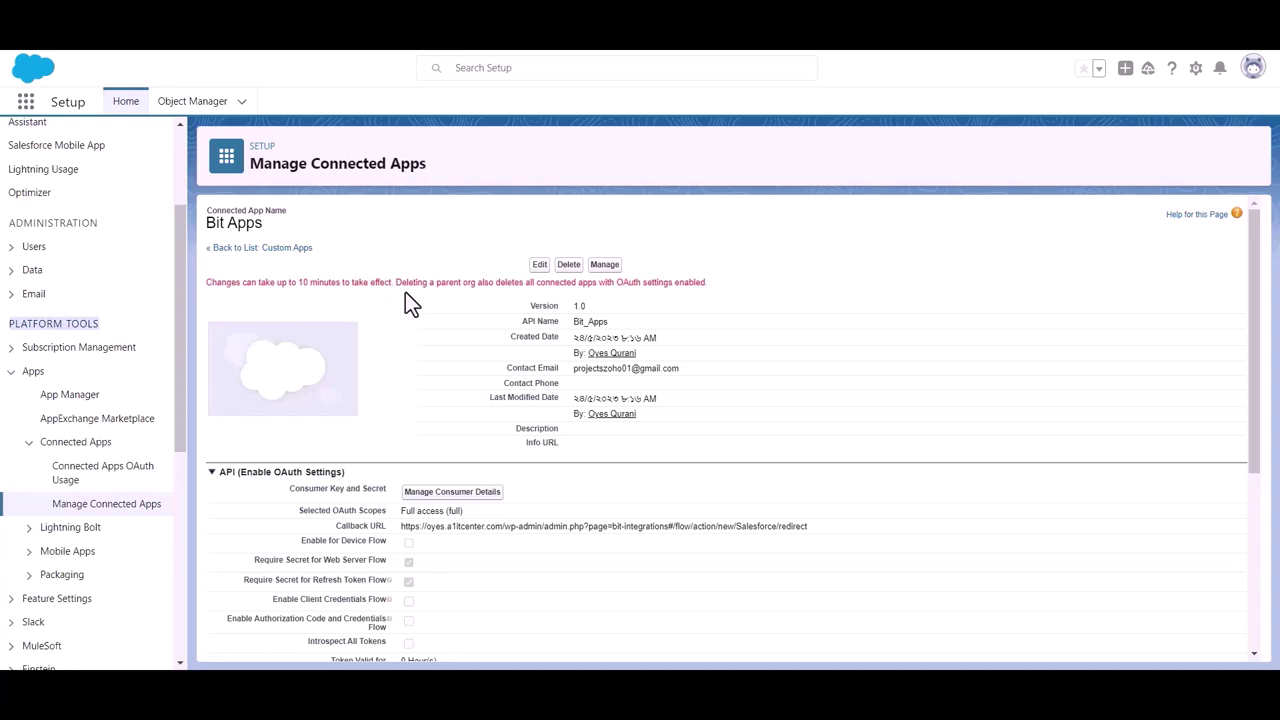
scroll(405, 293, down, 2)
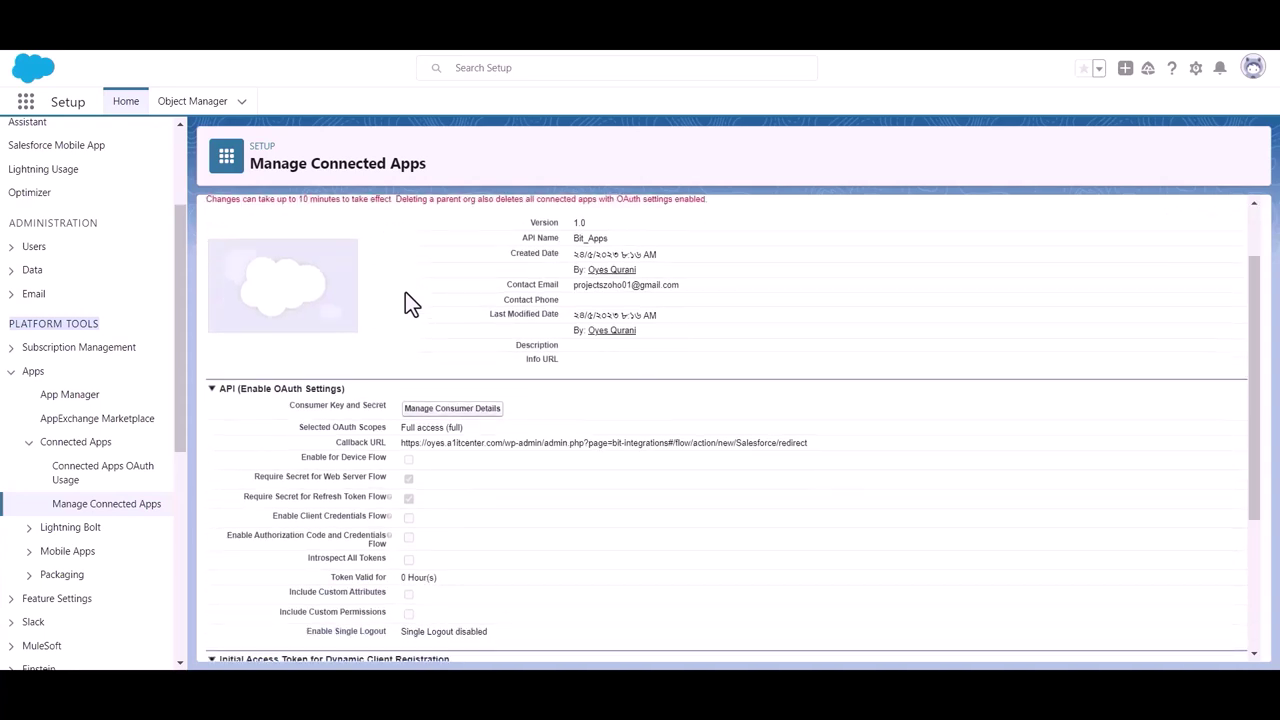
click(452, 418)
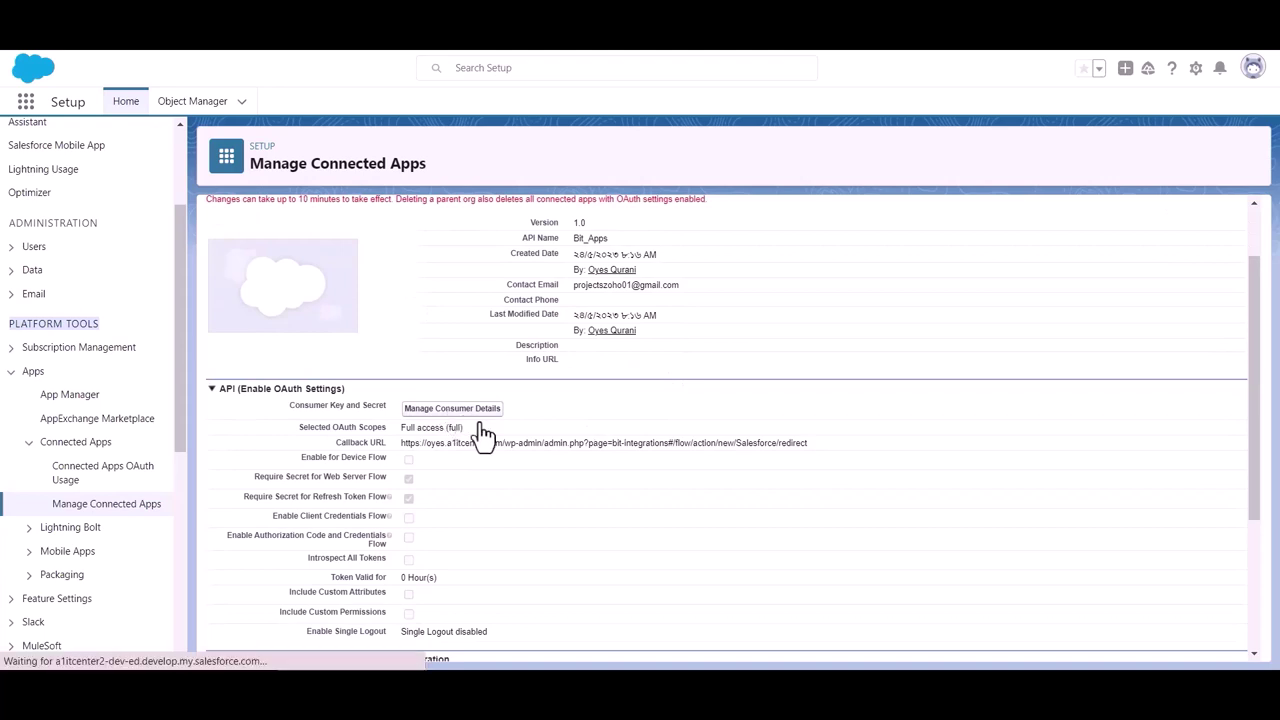
Submit the emailed verification code to display the Bit Apps consumer key and secret.
click(607, 487)
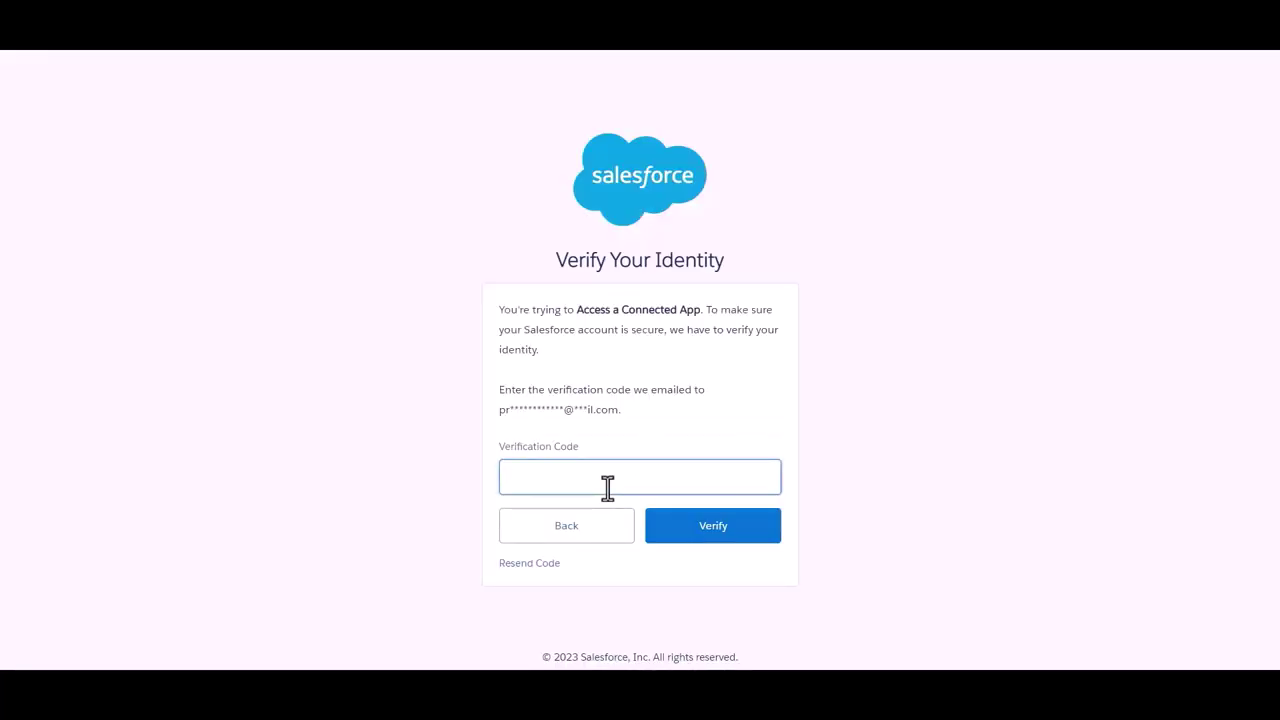
click(664, 432)
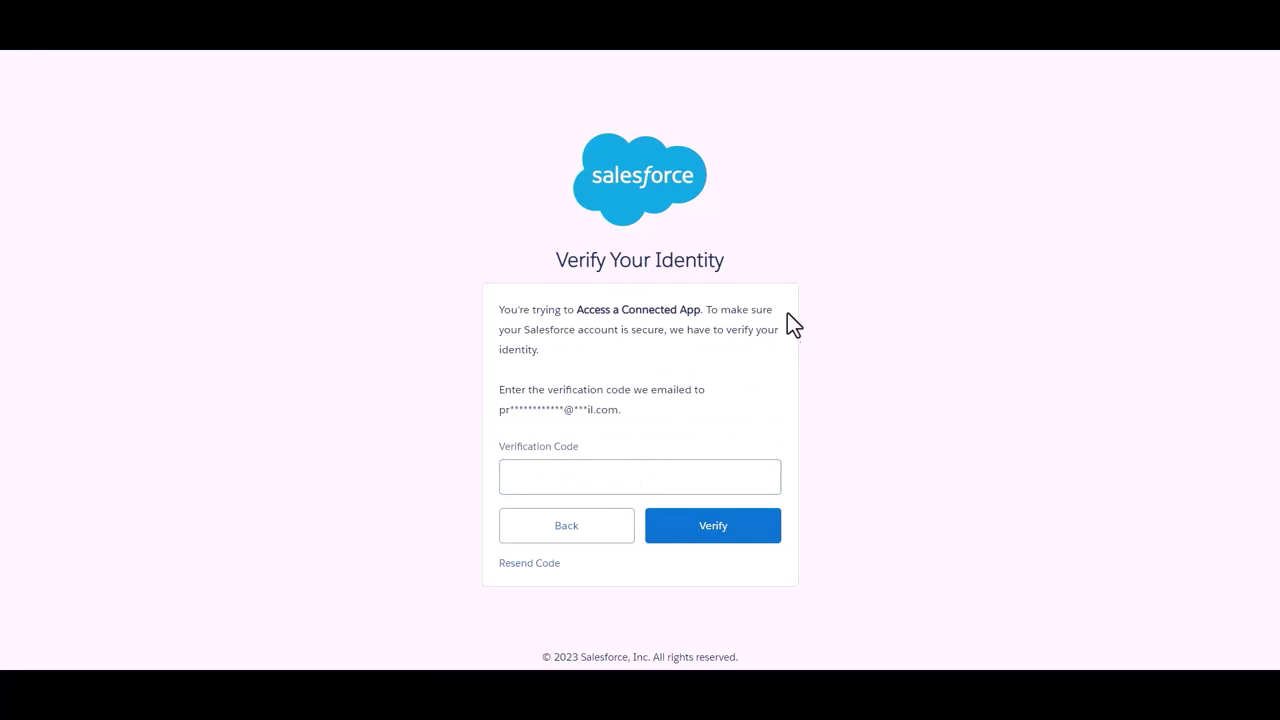
click(660, 475)
key(ctrl+v)
click(704, 414)
click(720, 533)
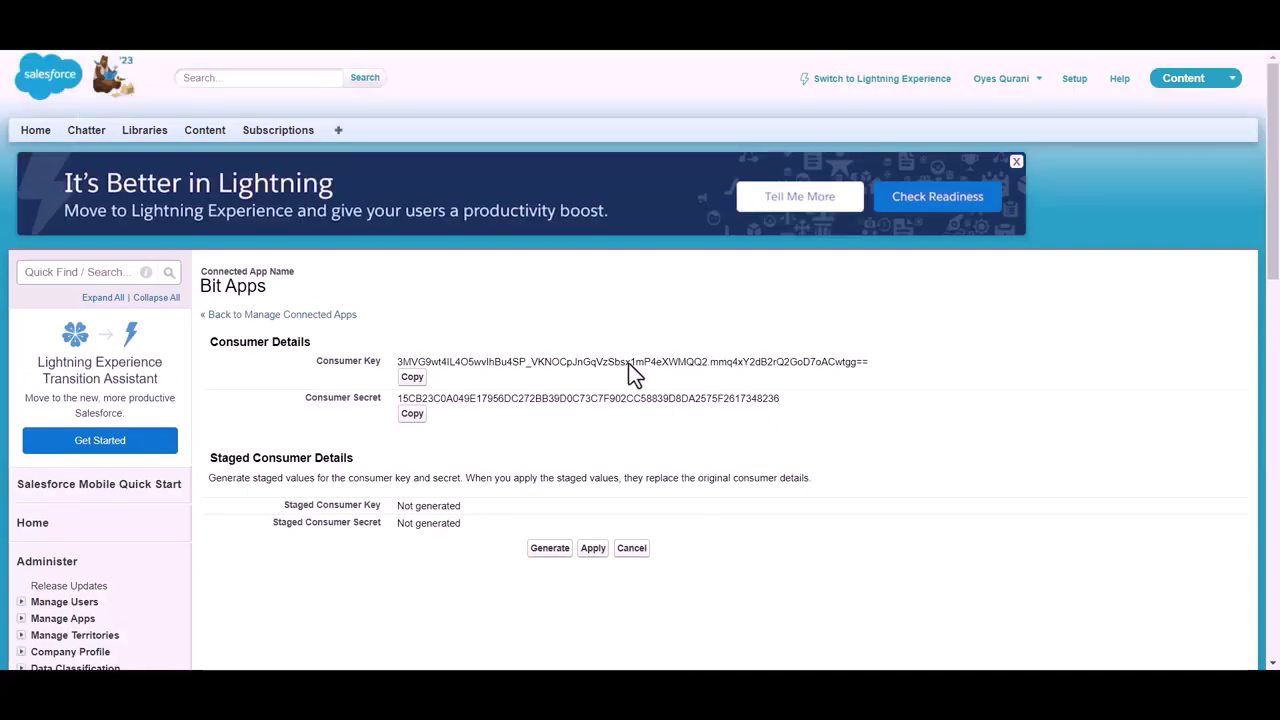
scroll(610, 345, down, 2)
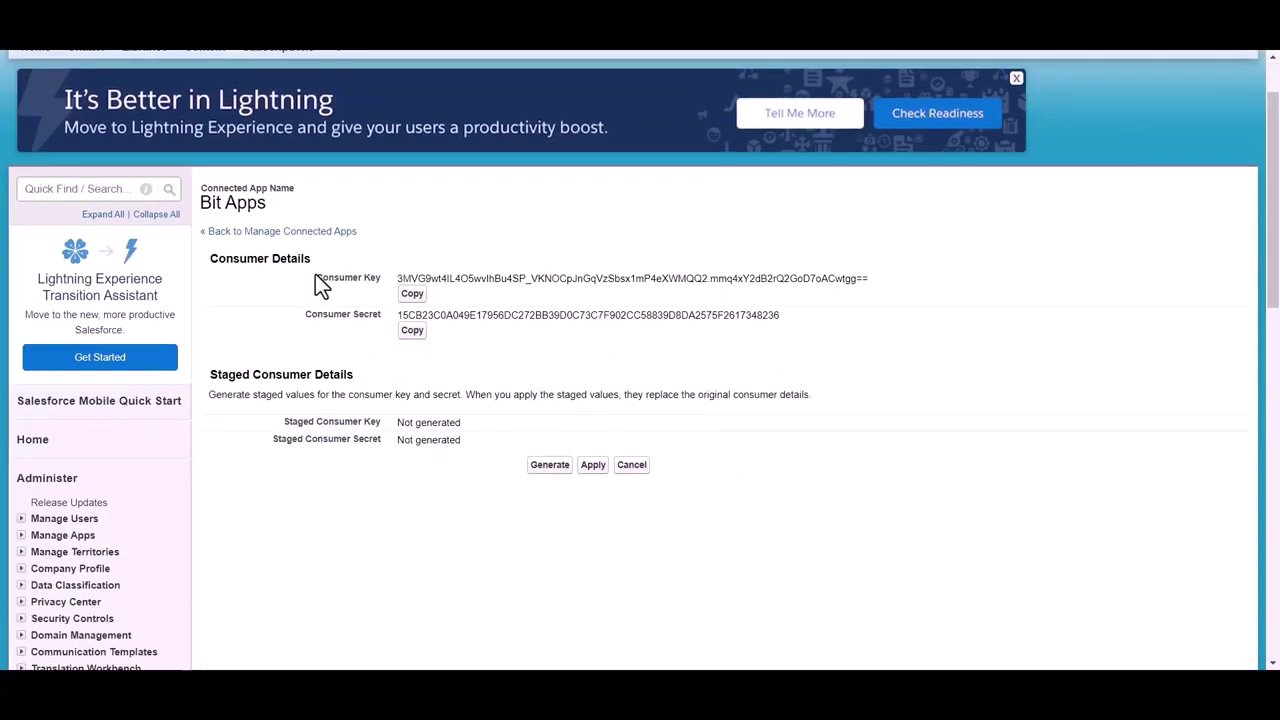
click(295, 318)
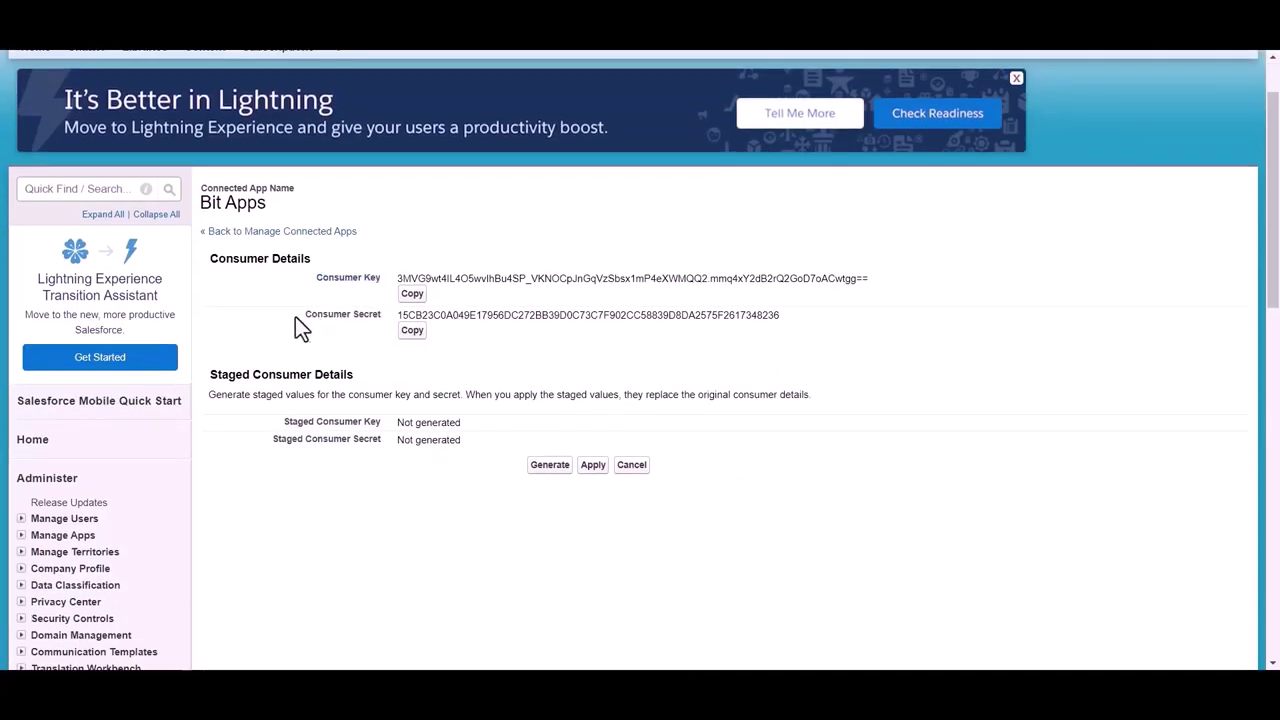
click(455, 349)
scroll(455, 349, up, 2)
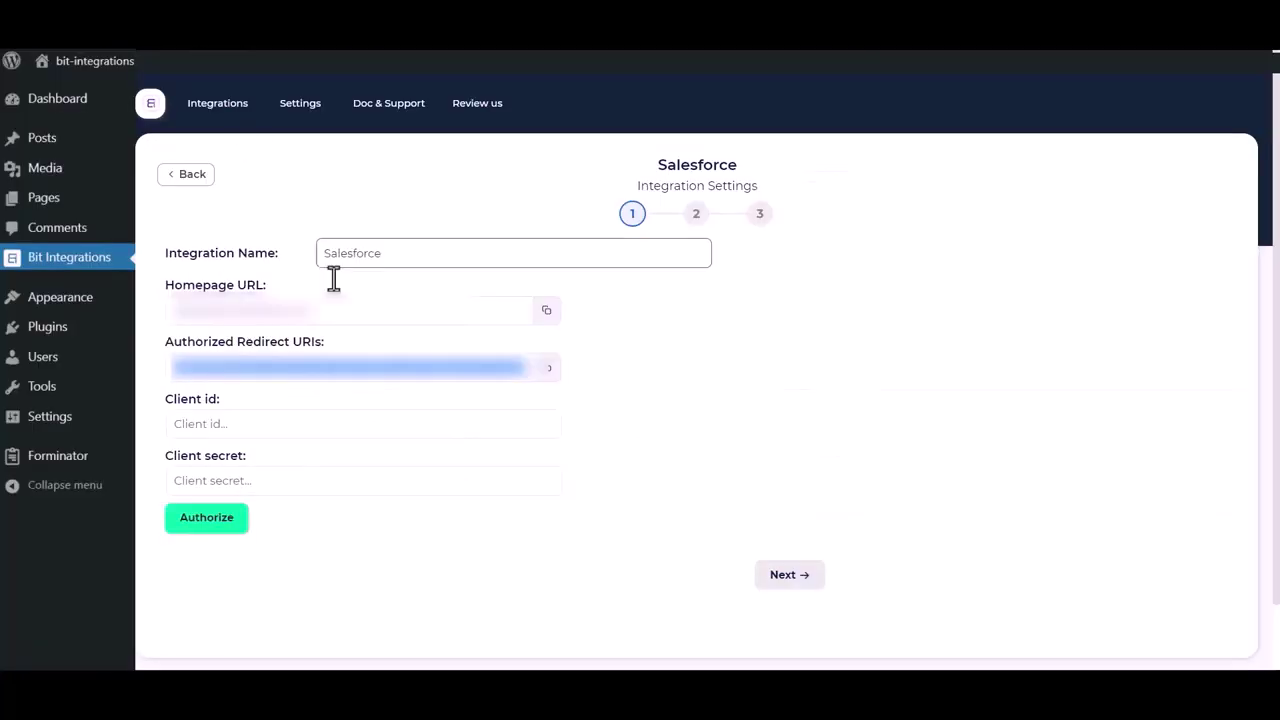
Enter the Salesforce consumer key and secret as Bit Integrations' Client id and Client secret.
click(326, 424)
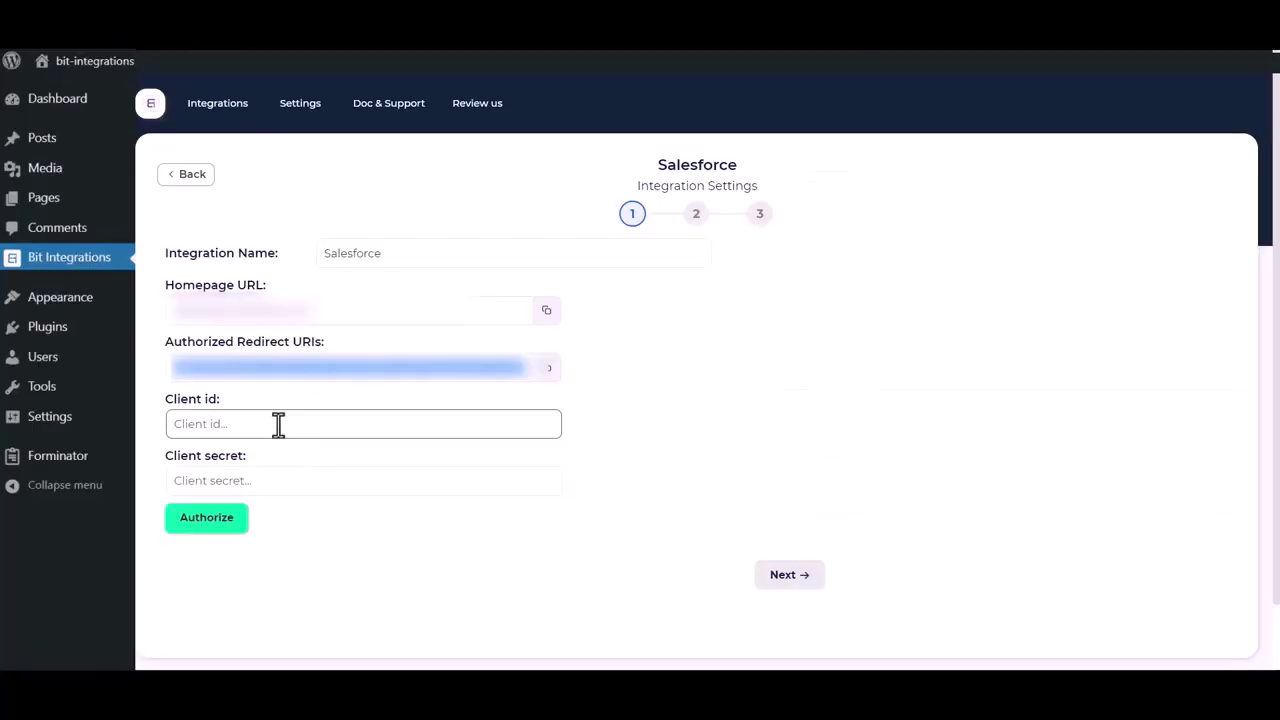
key(ctrl+v)
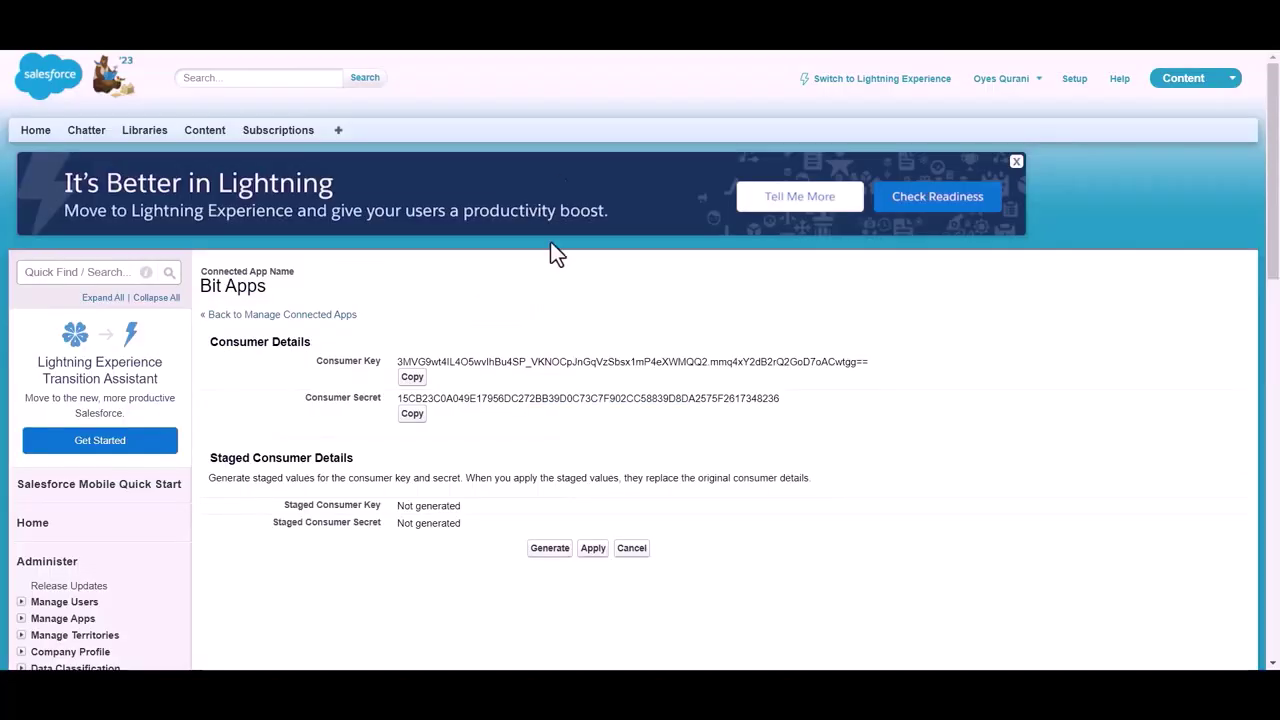
click(412, 415)
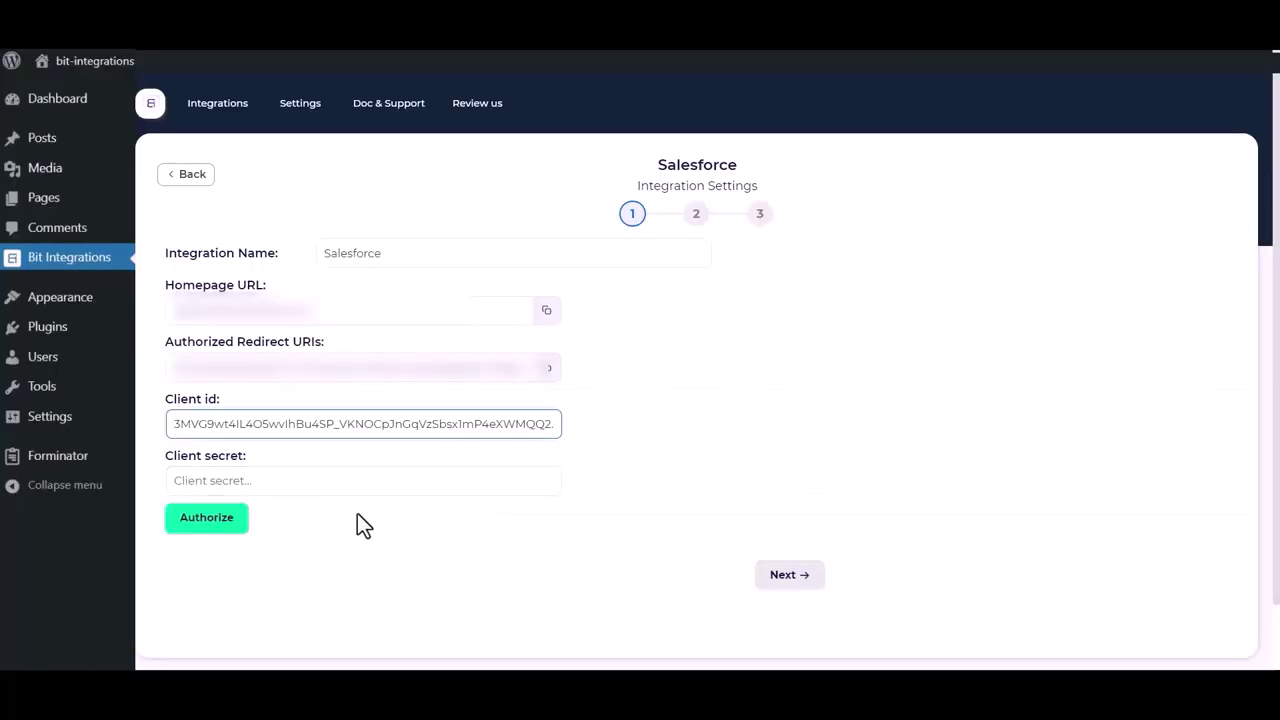
click(363, 480)
key(ctrl+v)
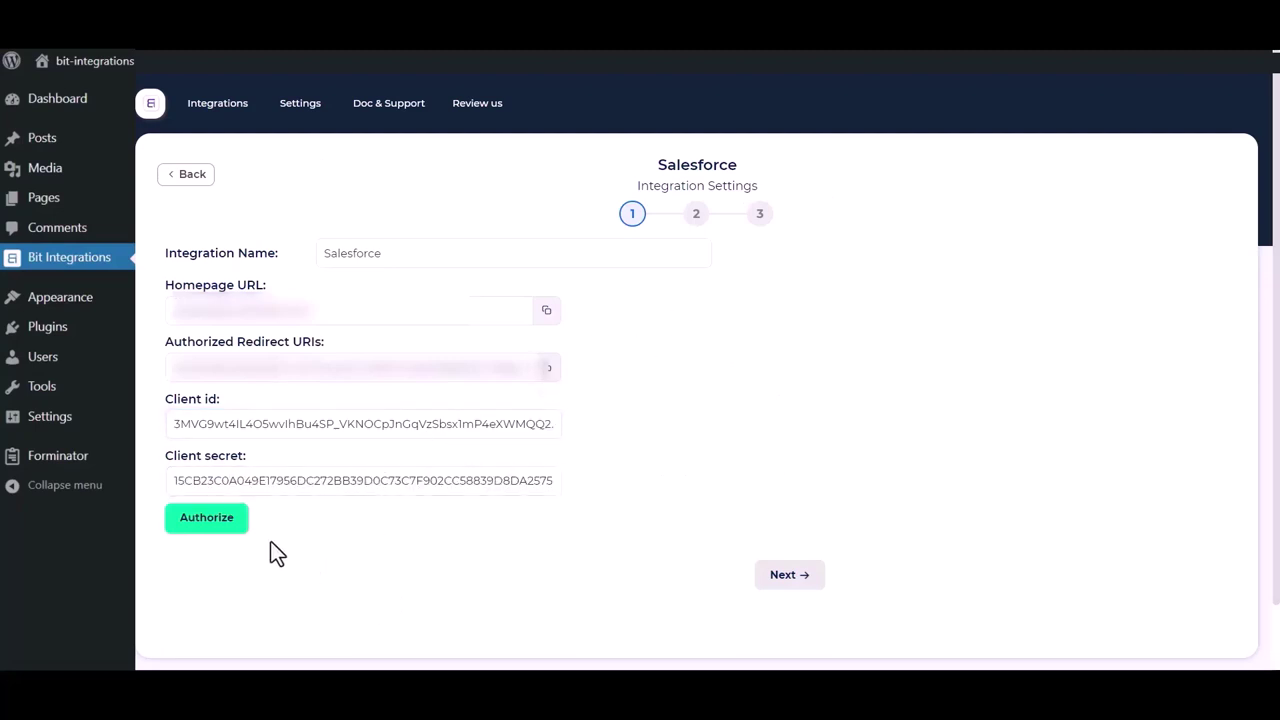
Authorize the connection and allow Bit Integrations access to Salesforce.
click(192, 528)
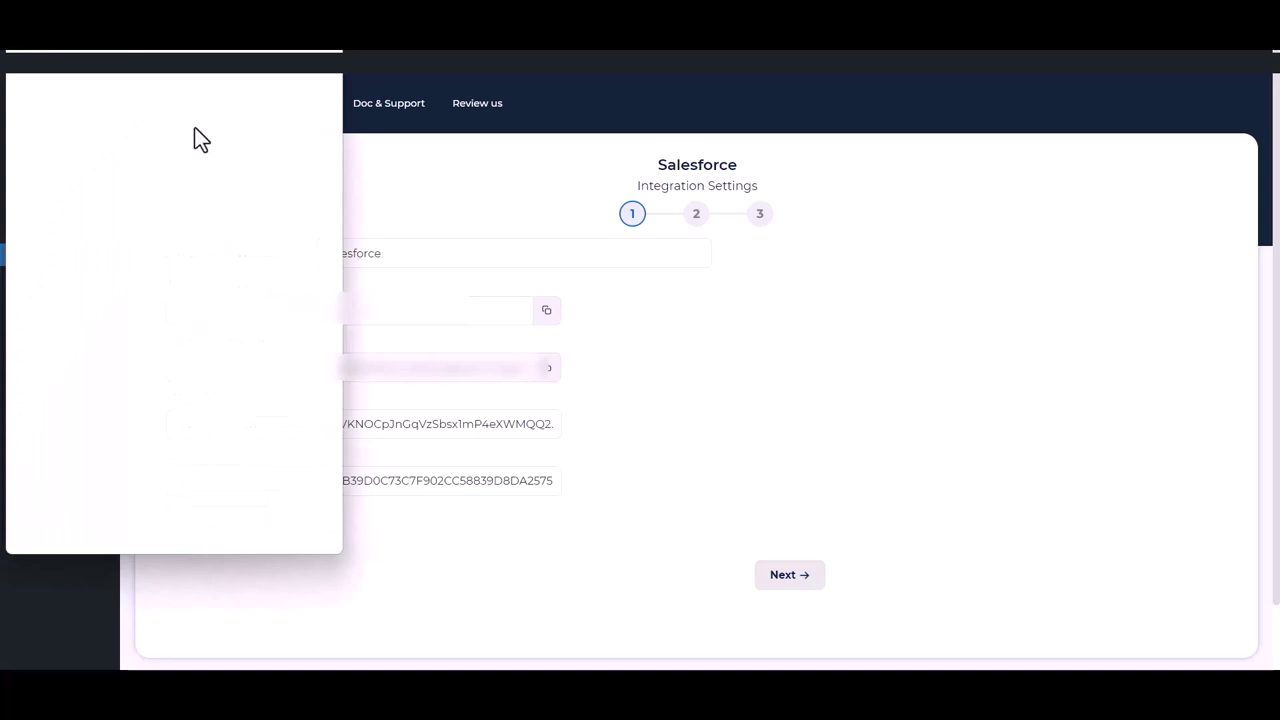
scroll(200, 337, down, 5)
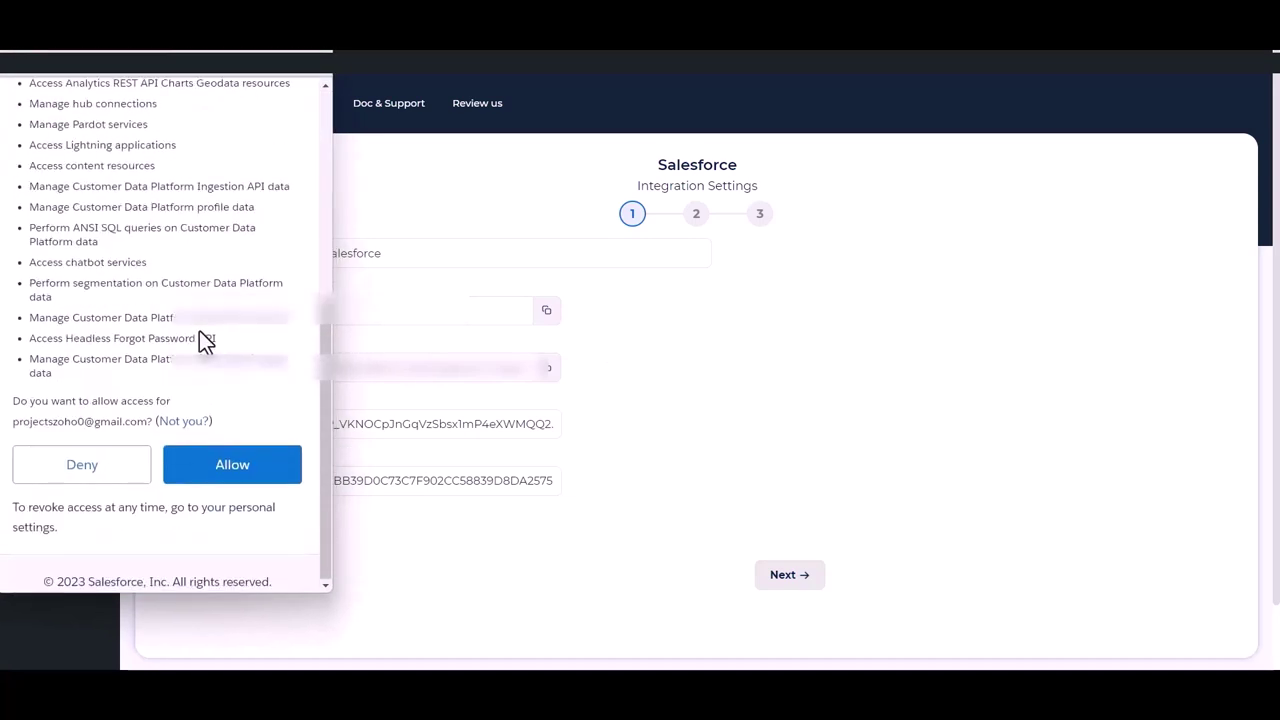
click(232, 470)
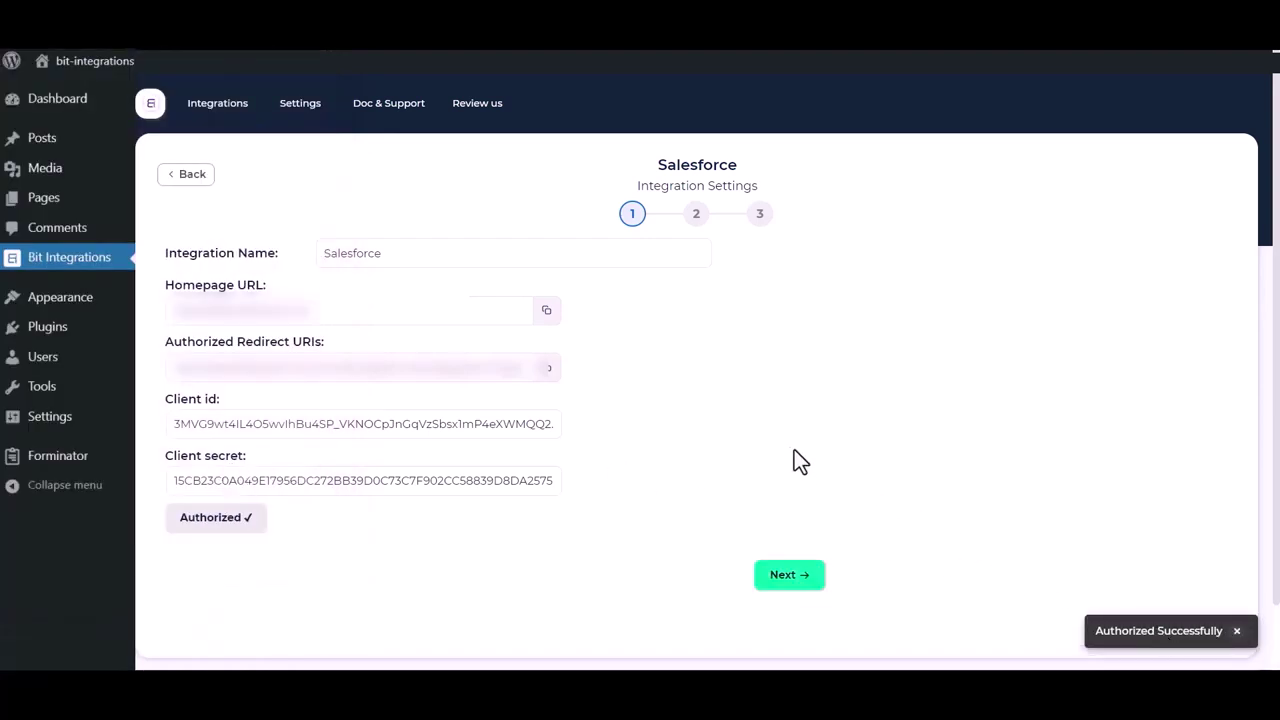
Set the Salesforce action to Create lead, mapping Name to Last Name and Email to Email.
click(789, 575)
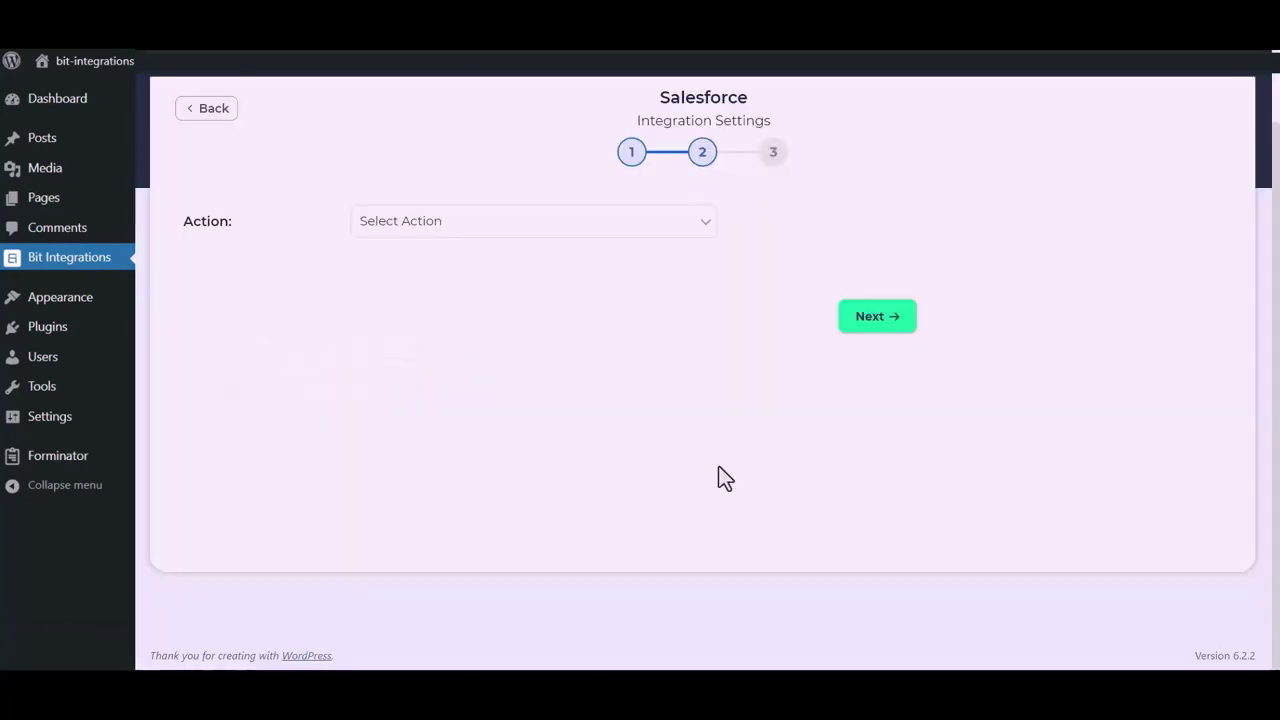
click(632, 228)
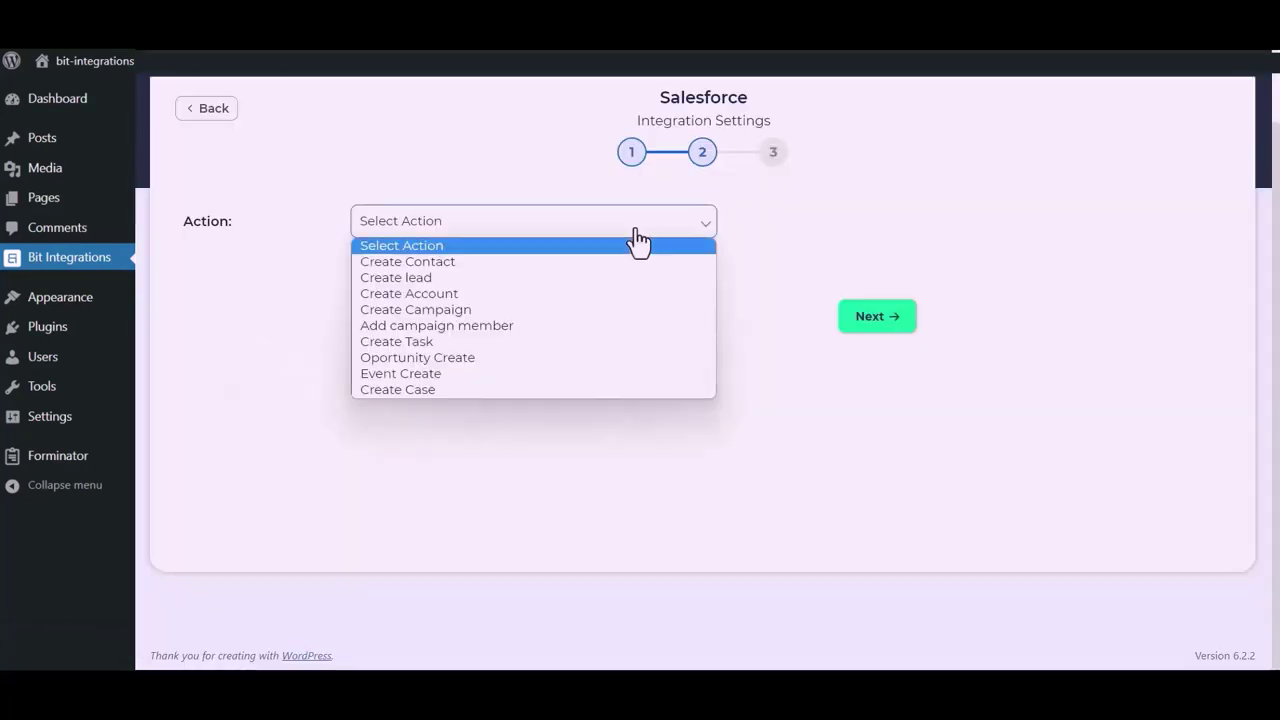
click(446, 280)
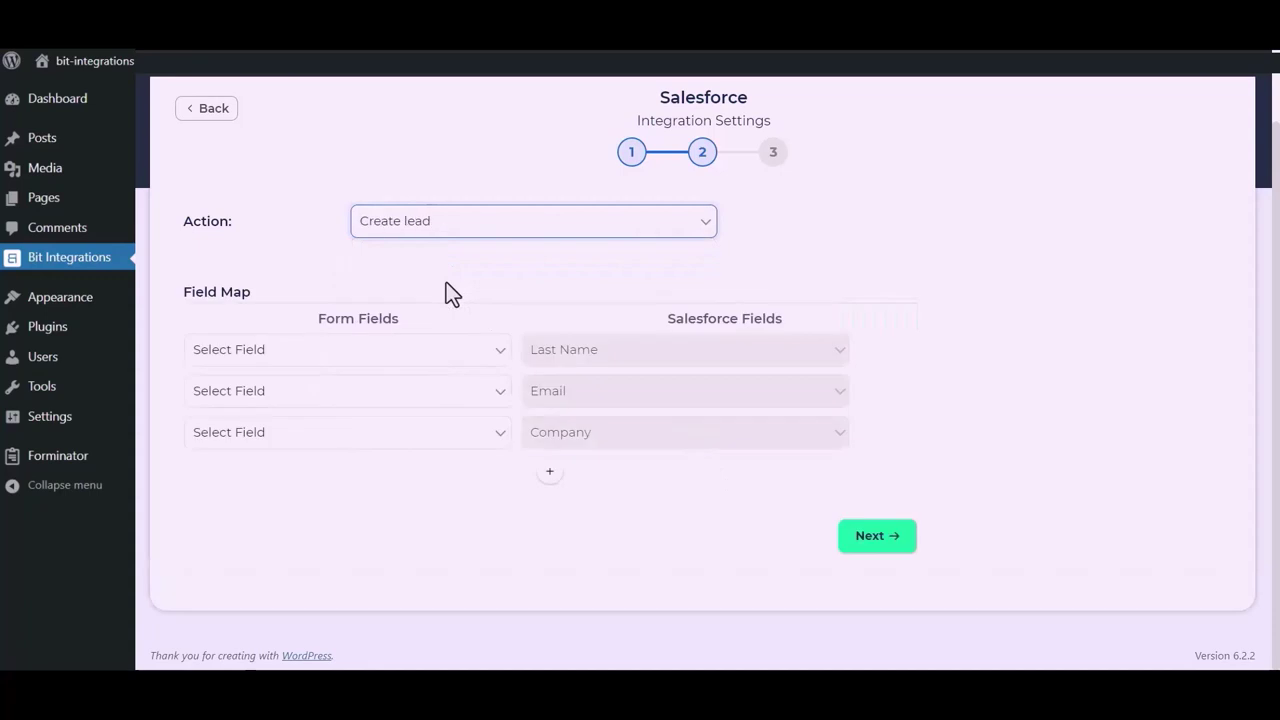
click(425, 358)
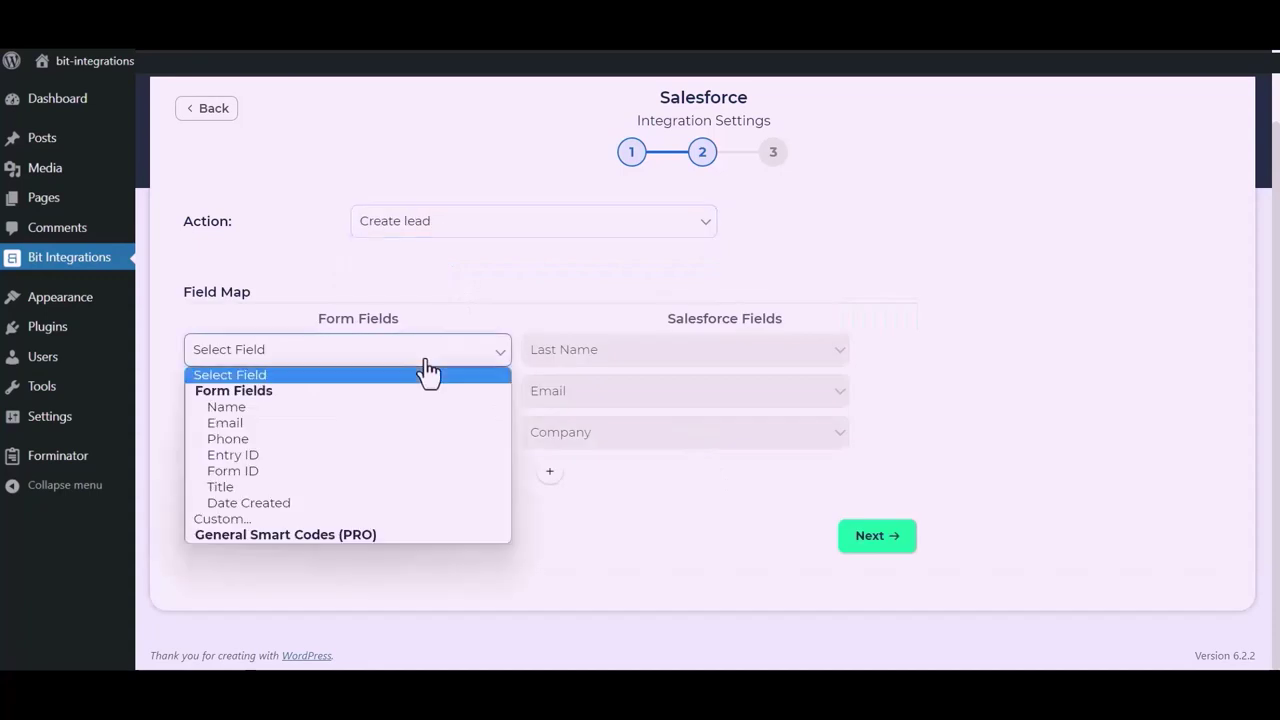
click(302, 408)
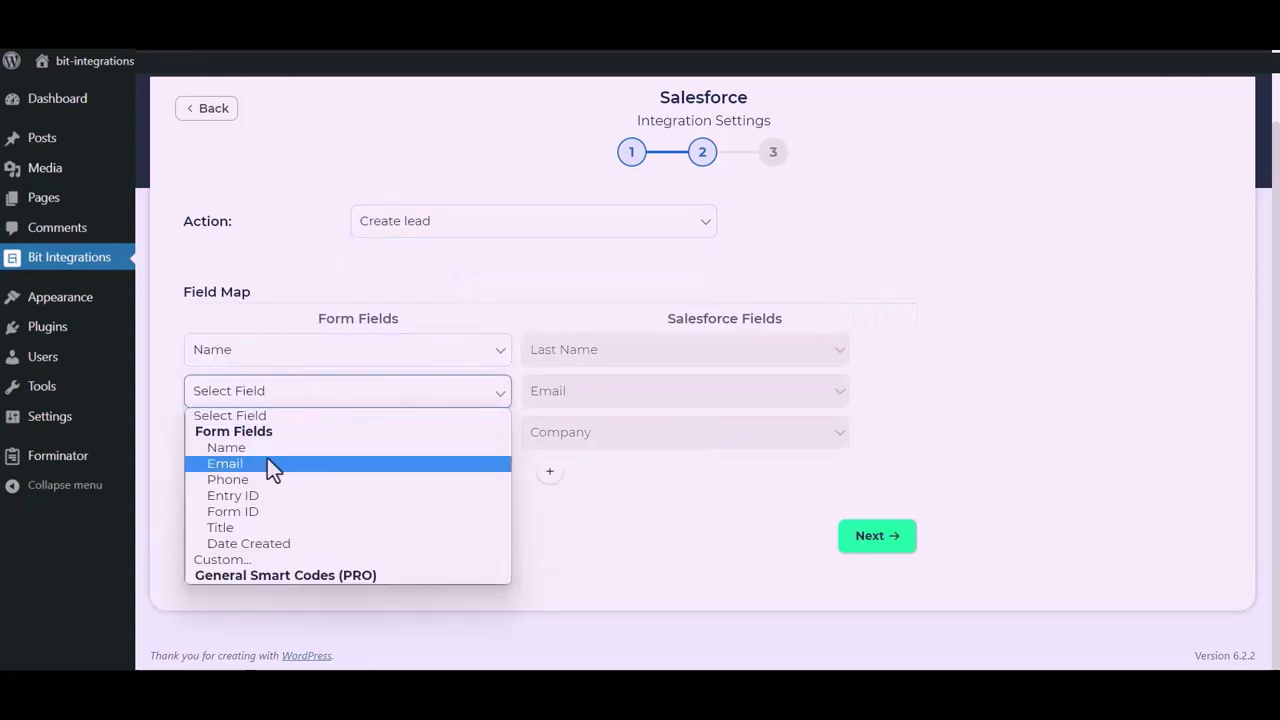
click(266, 463)
Map Company to the custom value 'Bit Apps'.
click(308, 440)
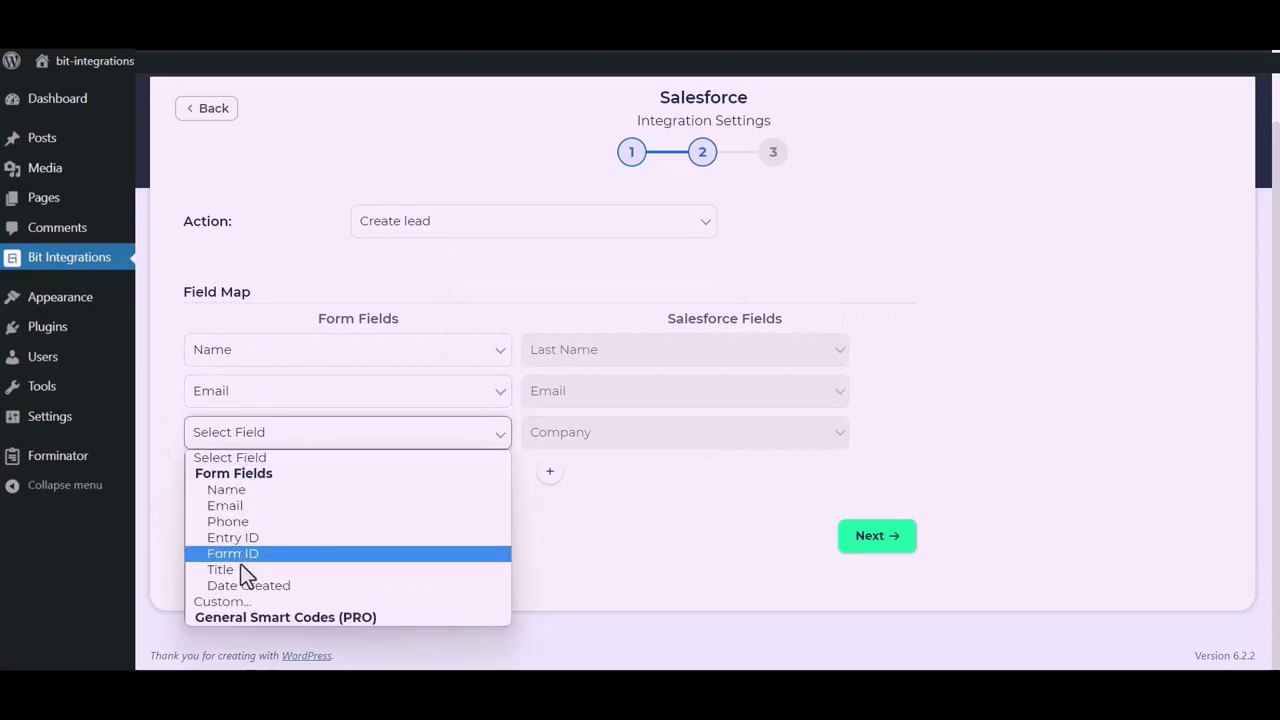
click(231, 601)
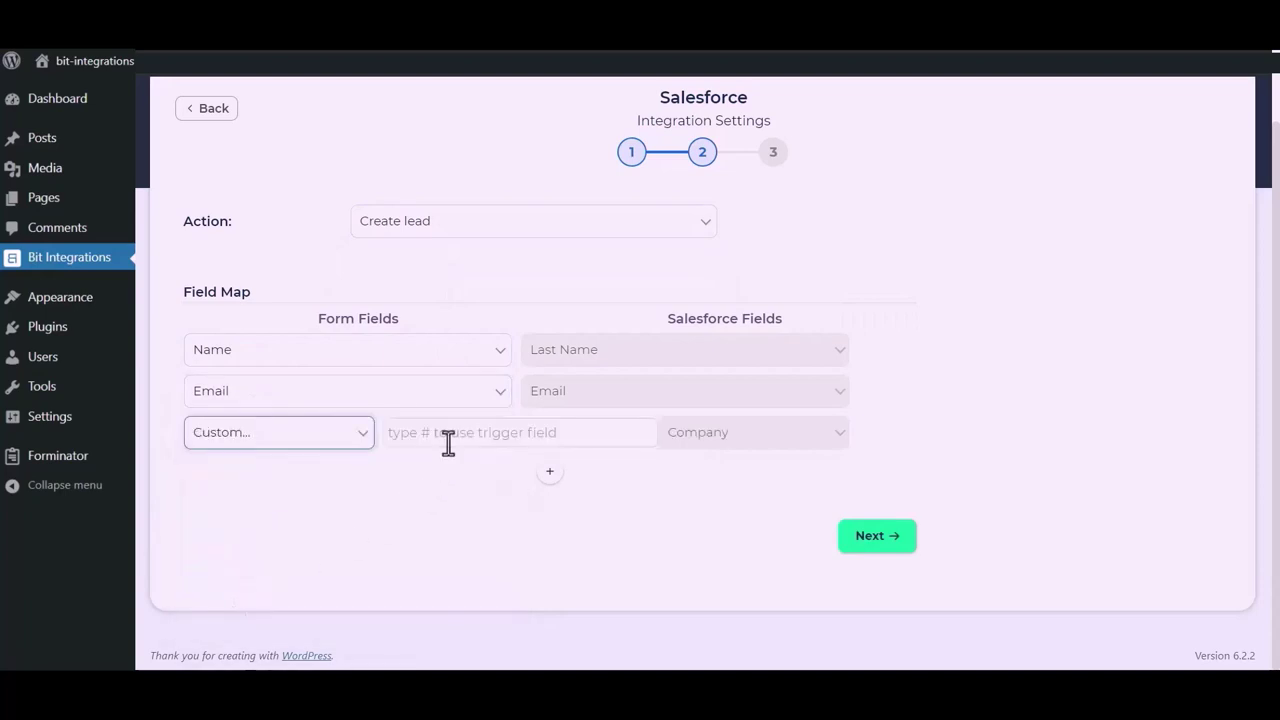
click(448, 432)
text(Bit )
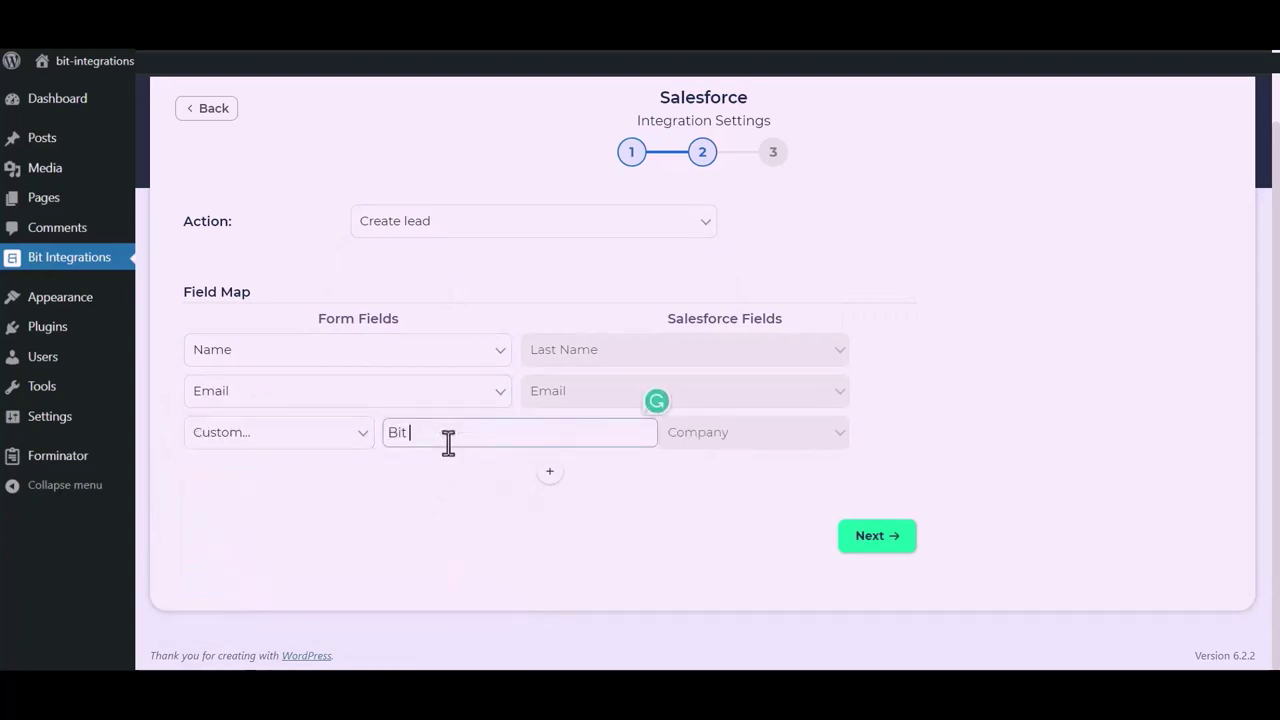
text(Apps)
Add a Phone to Phone mapping row, then finish and save the integration.
click(549, 471)
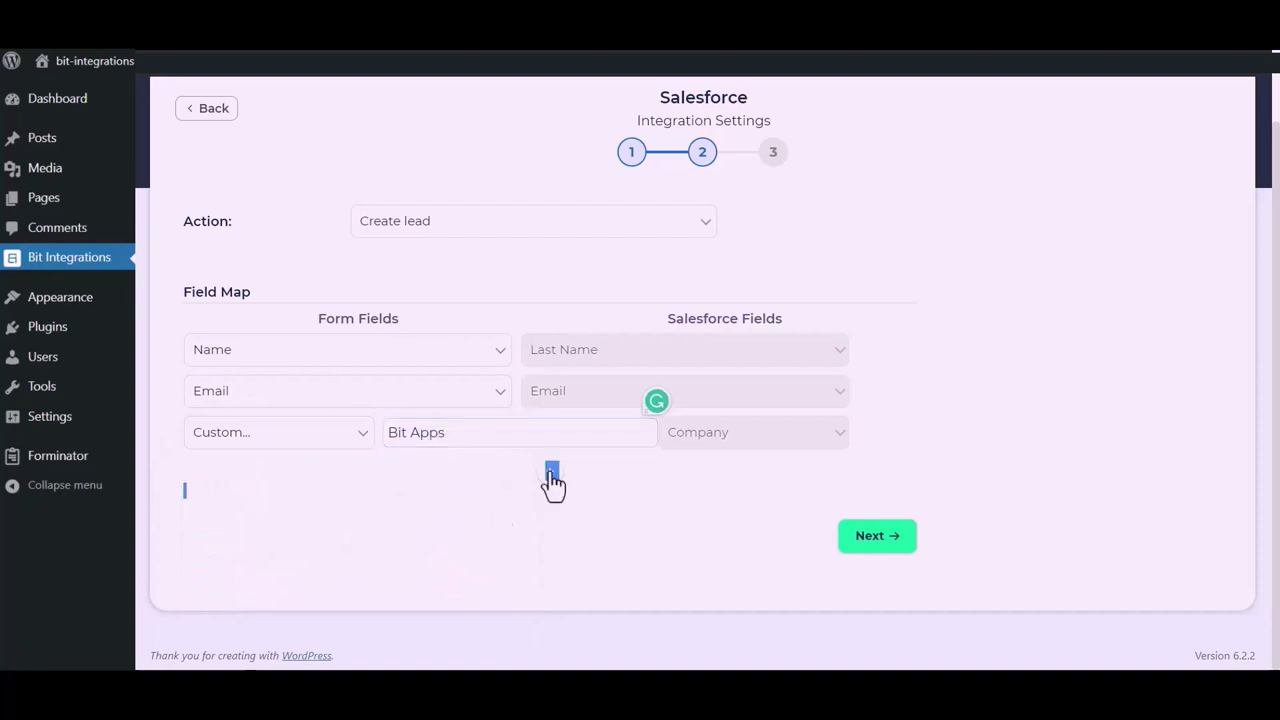
click(552, 472)
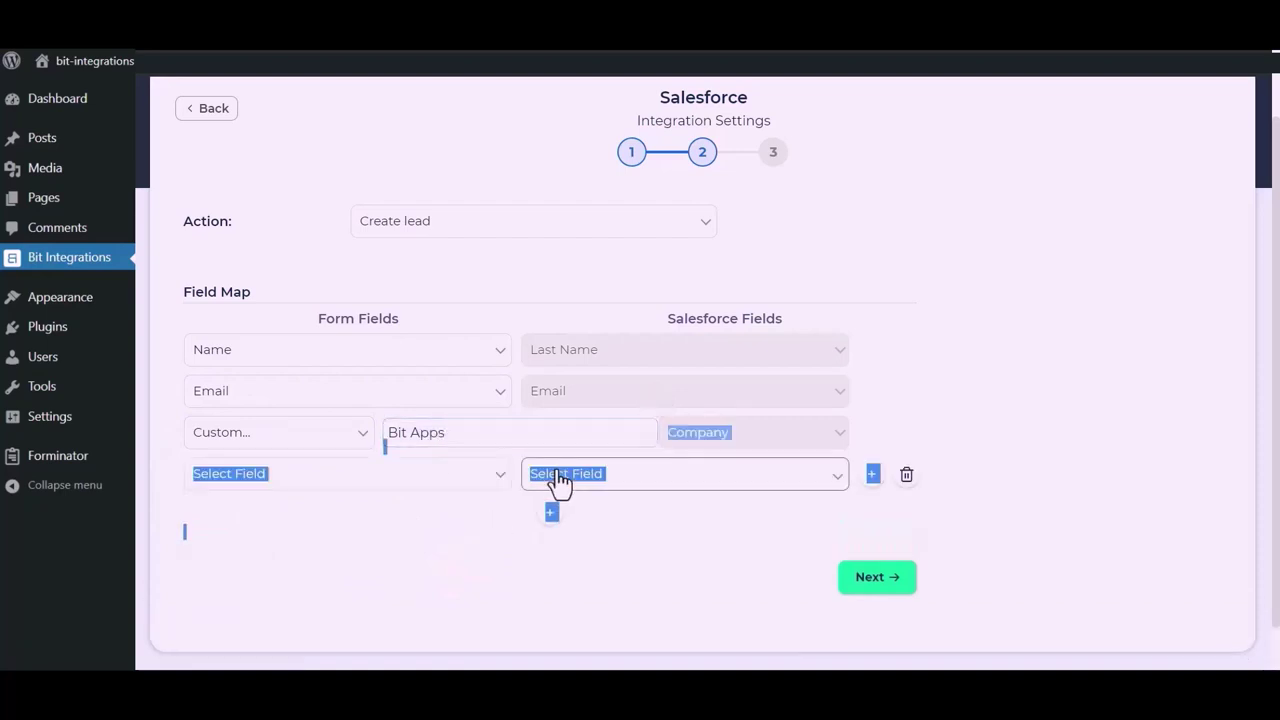
click(414, 478)
click(230, 561)
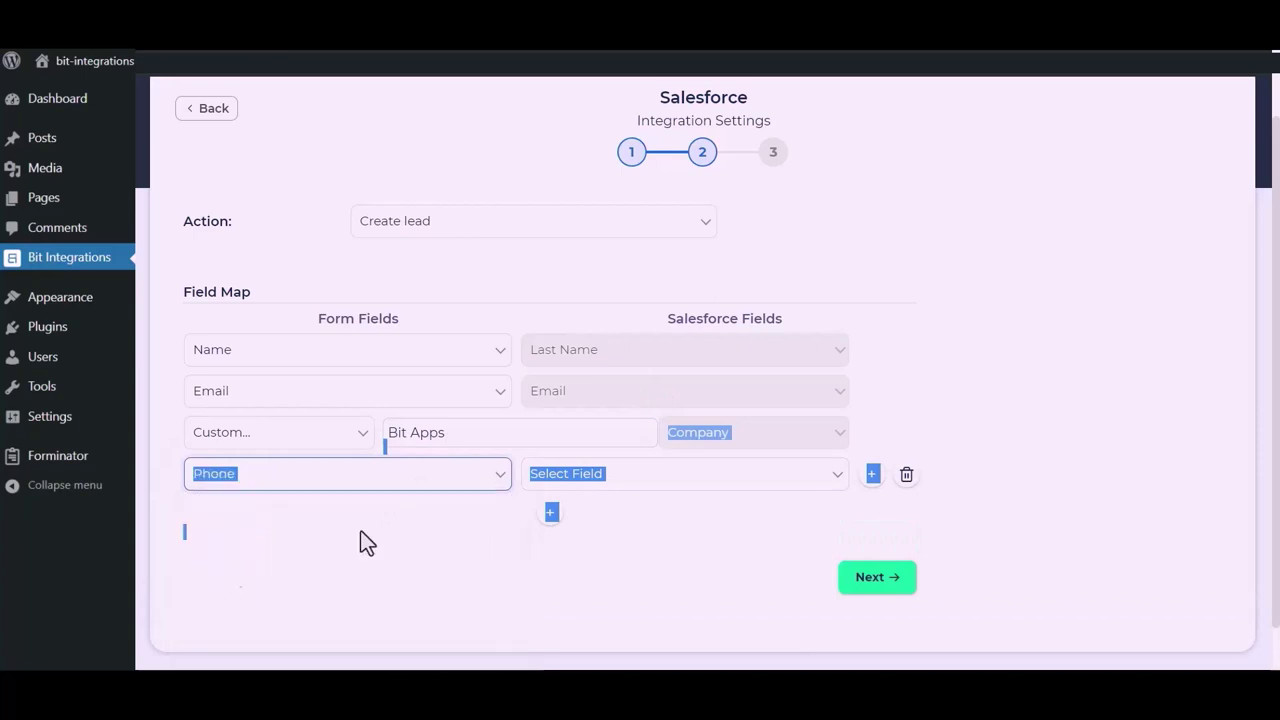
click(697, 479)
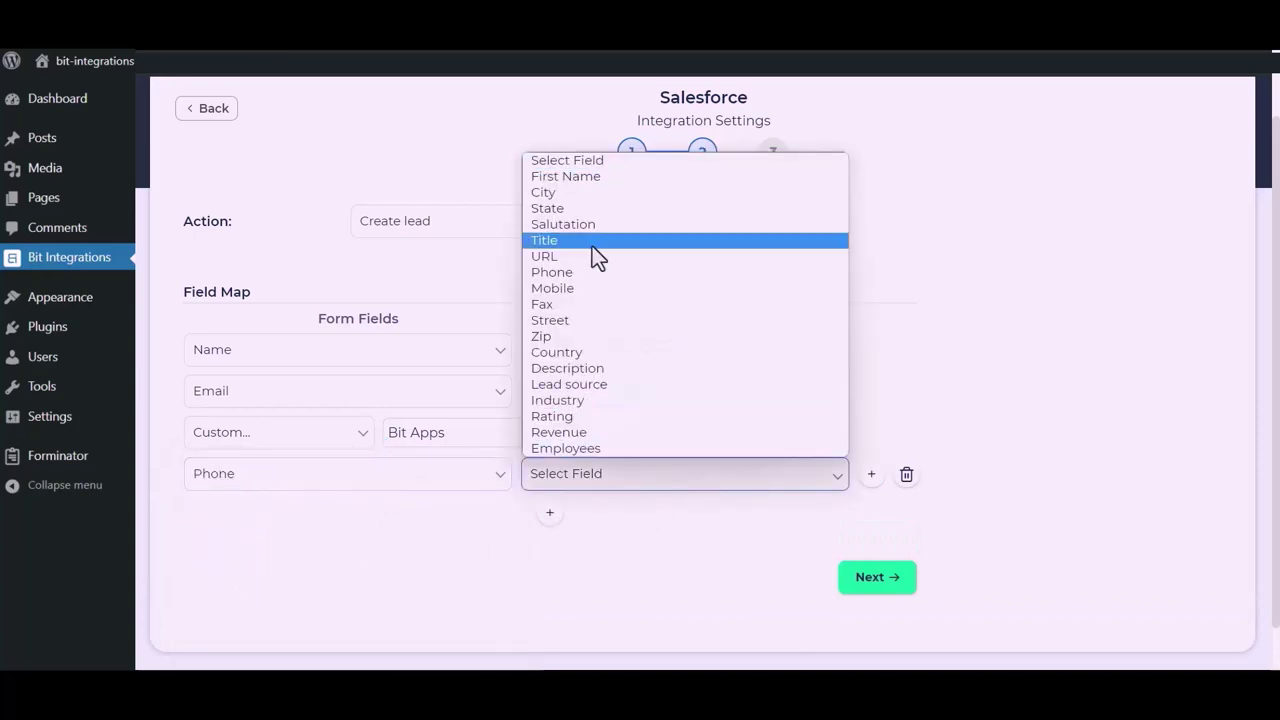
click(570, 277)
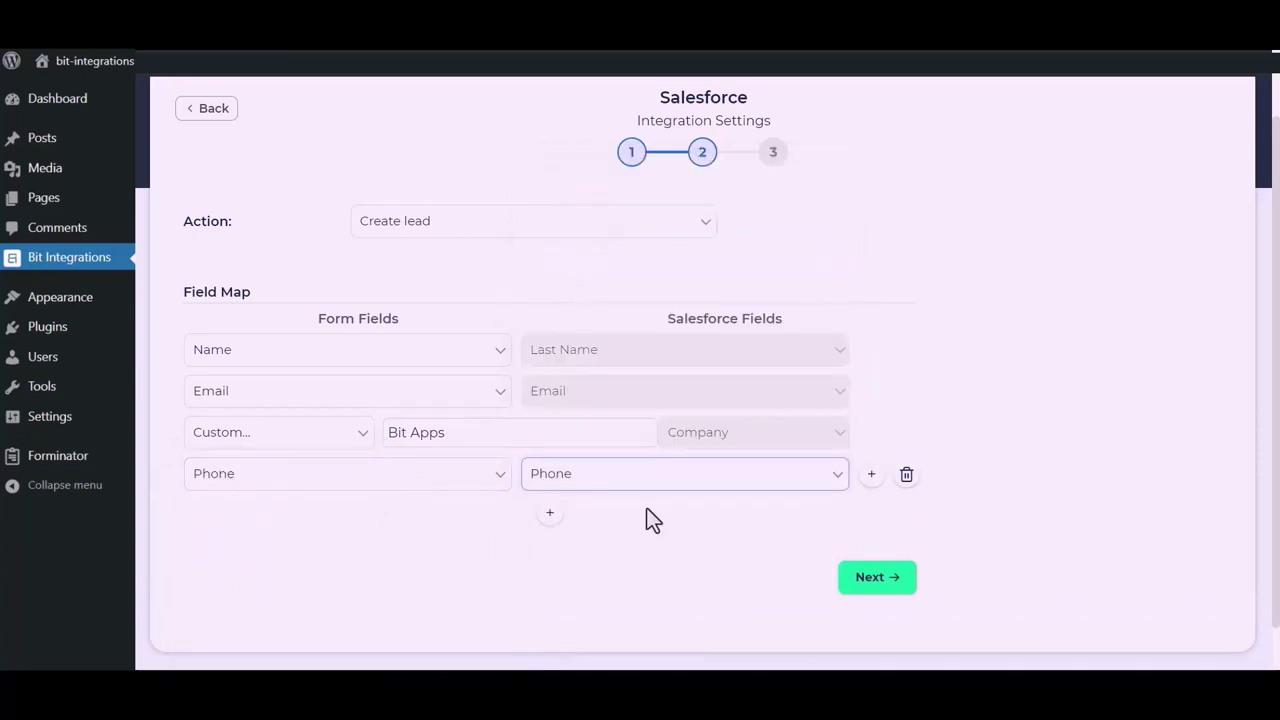
click(884, 580)
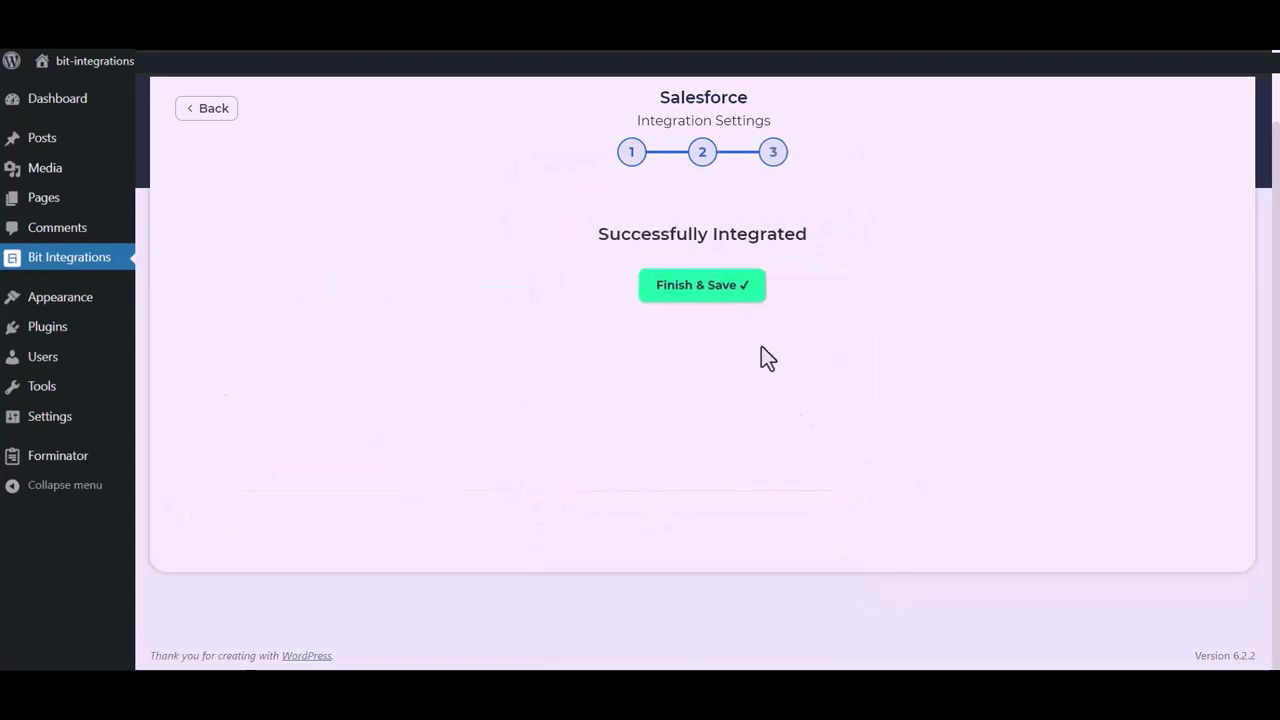
click(710, 294)
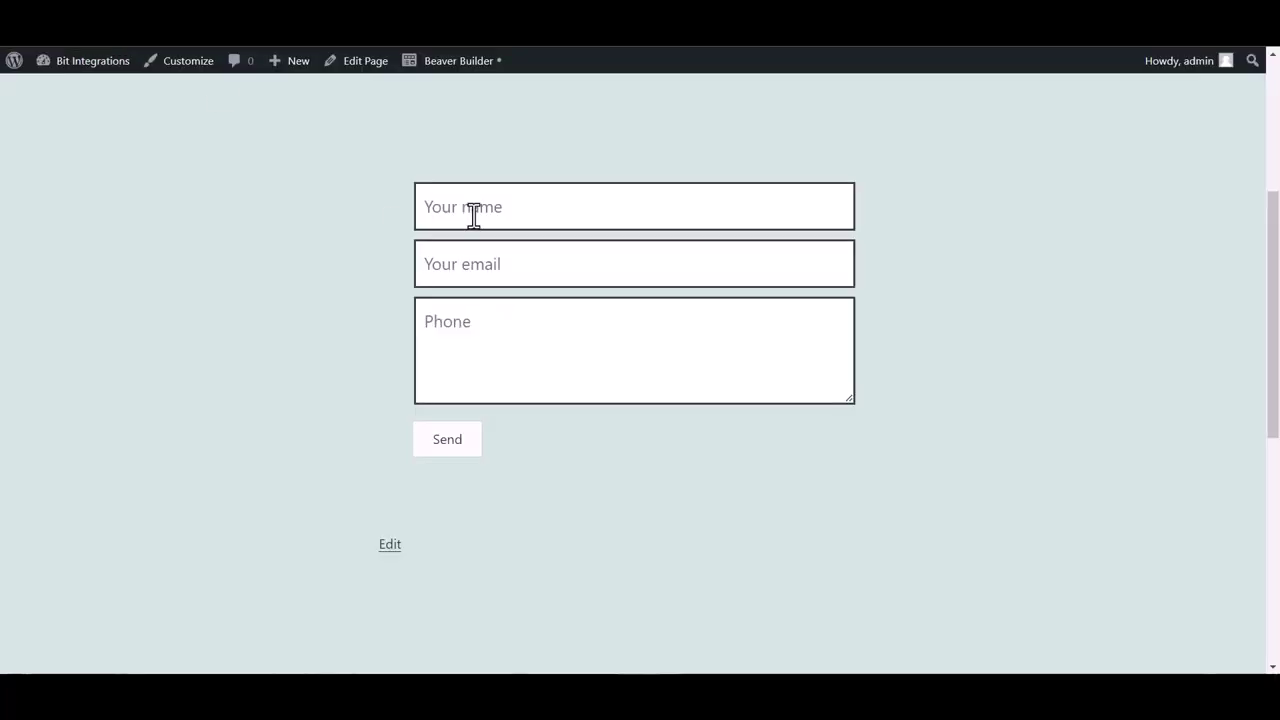
Fill name 'Bit Integrations', email and phone on the contact form, send, and confirm 'Message Sent!'.
click(473, 212)
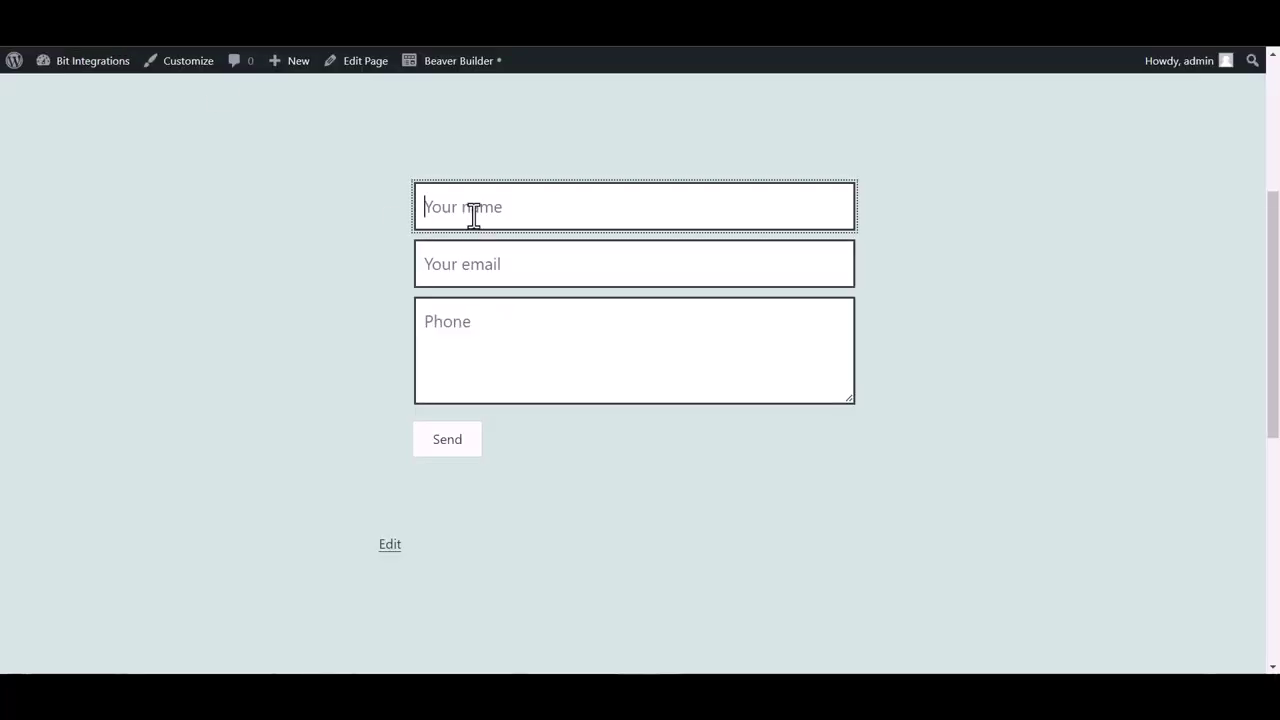
text(Bit )
text(Integrations)
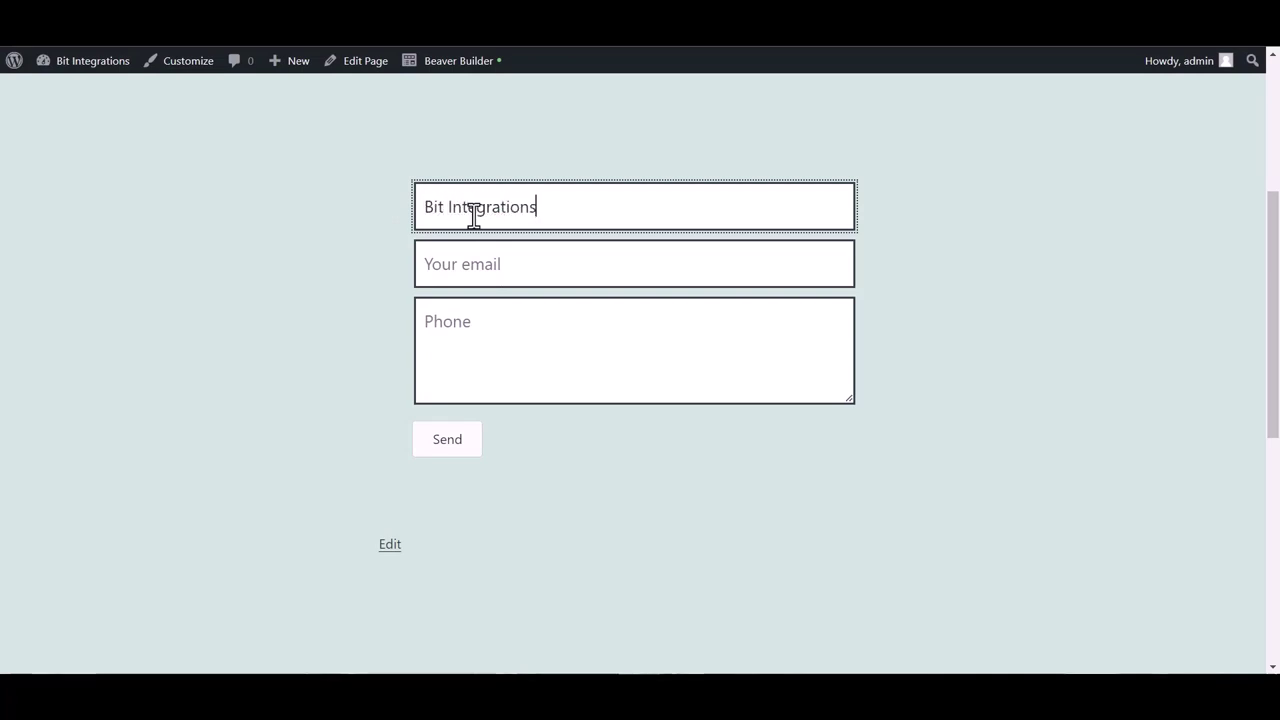
click(493, 268)
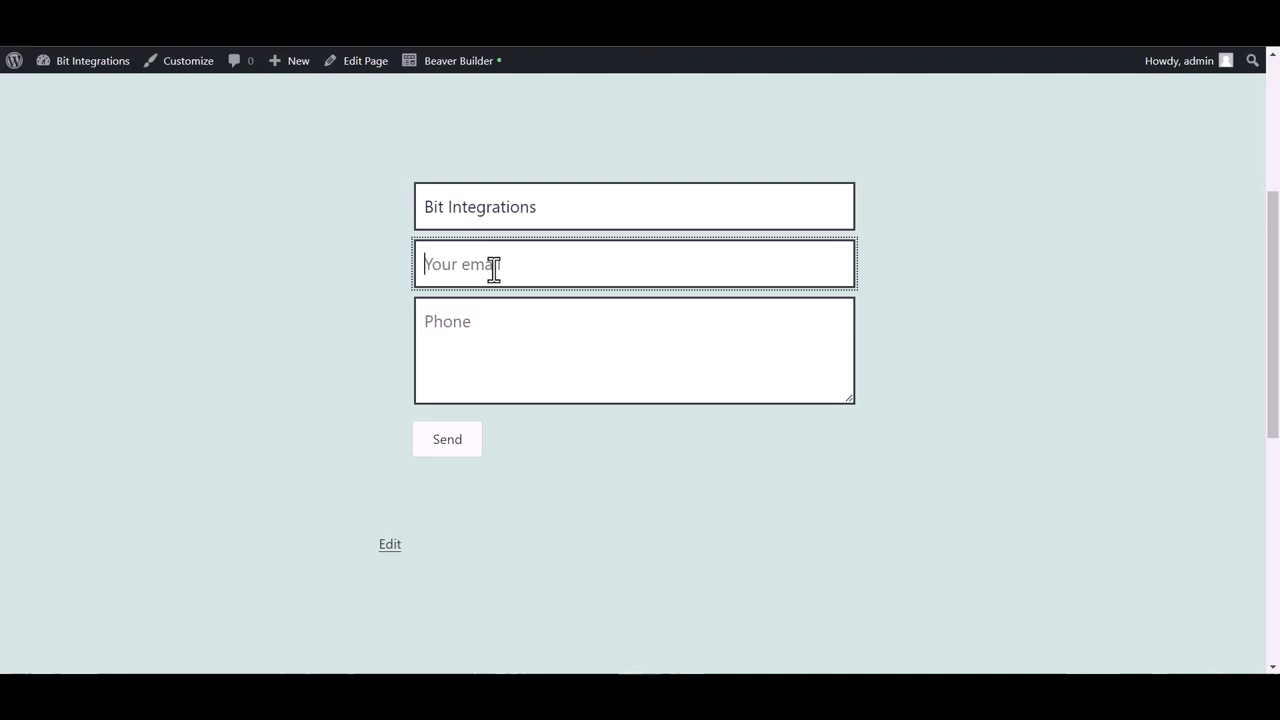
text(sup)
text(s.pr)
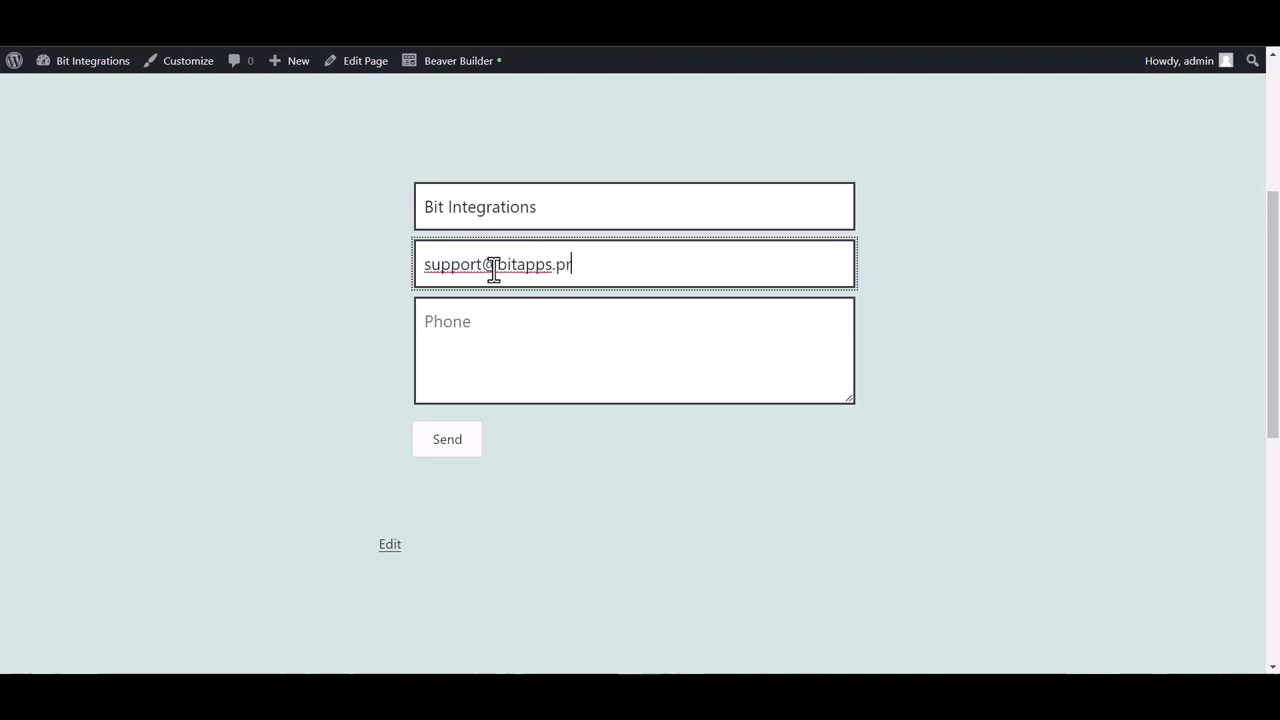
text(o)
click(483, 329)
text(444555666)
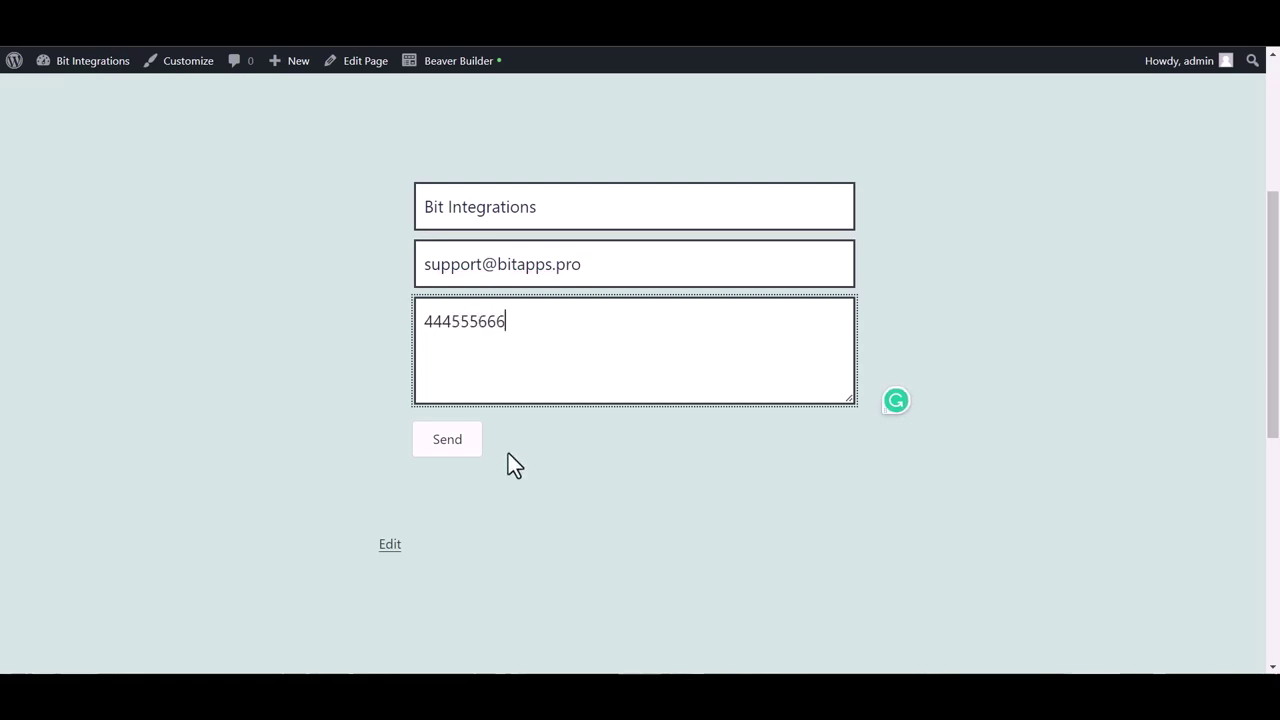
click(448, 442)
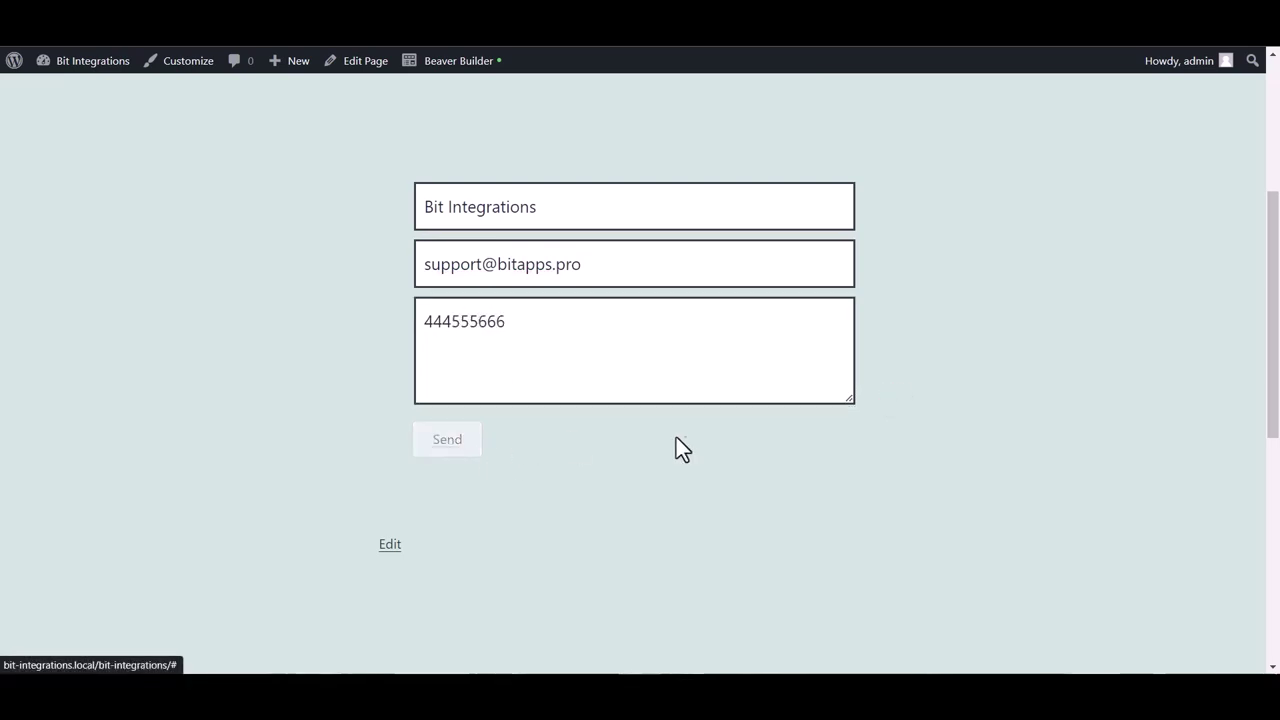
drag(408, 484, 600, 488)
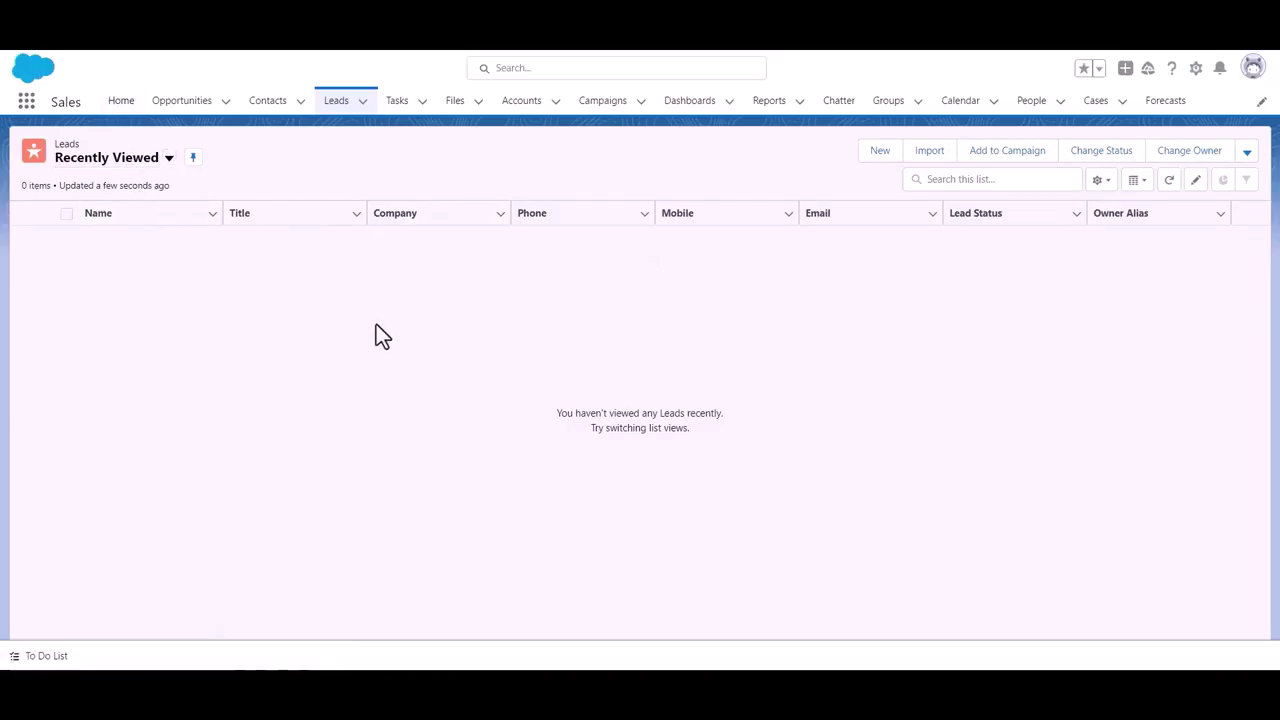
Reload the Salesforce Leads list to look for the new Bit Integrations lead.
click(337, 101)
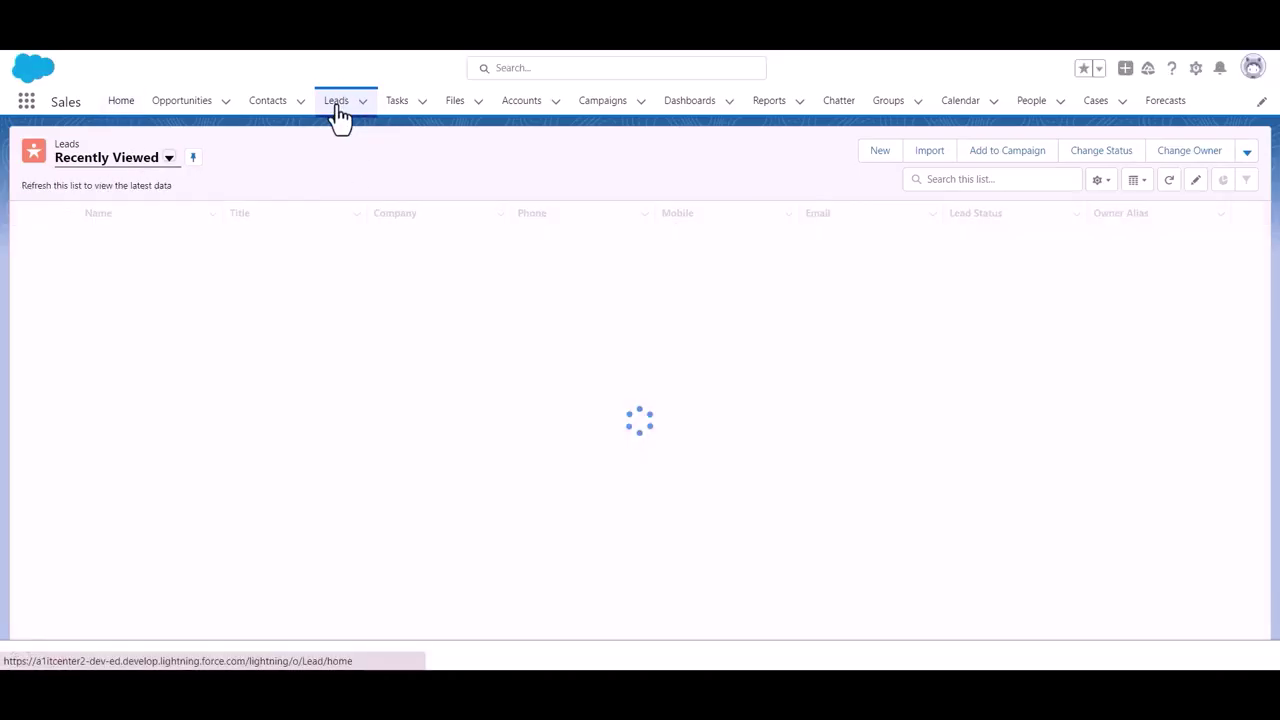